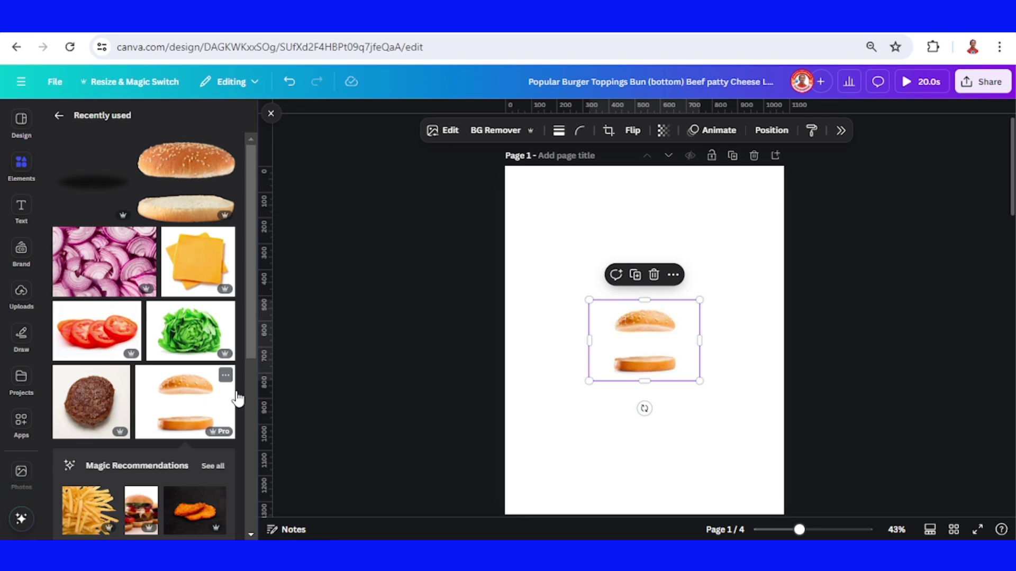
- Remove the background from the bun photo with BG Remover
click(227, 375)
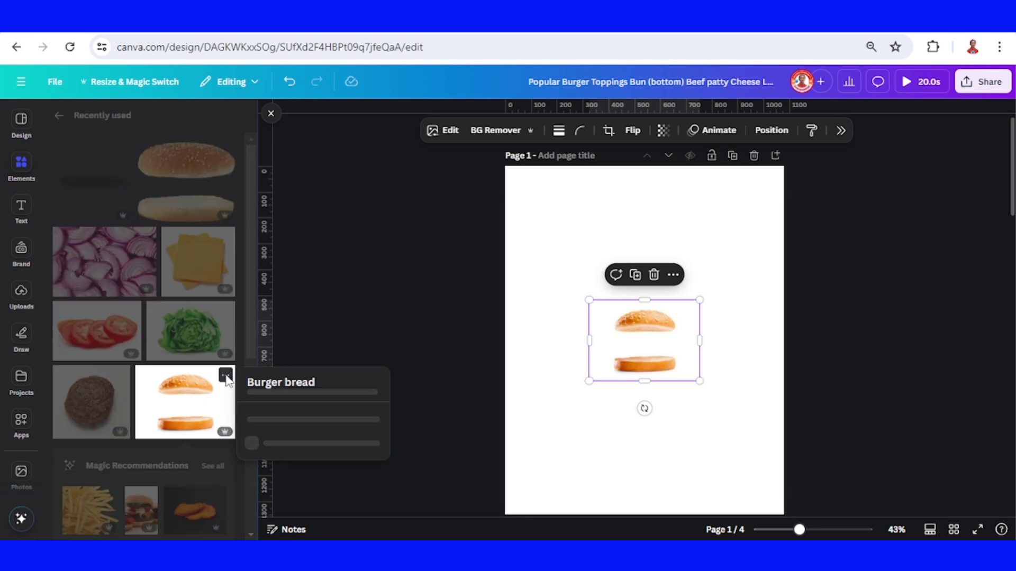
click(619, 399)
click(651, 326)
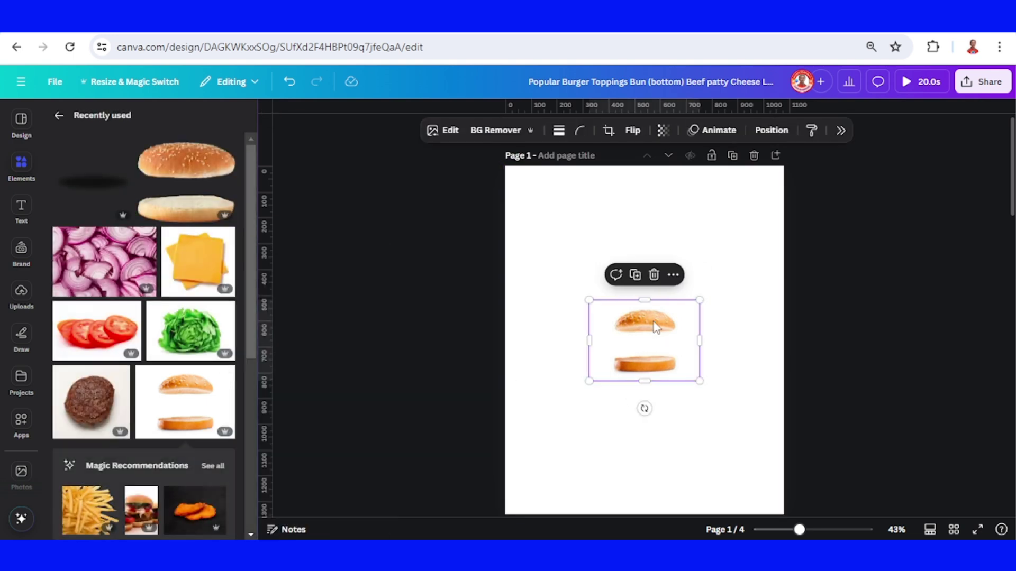
click(486, 134)
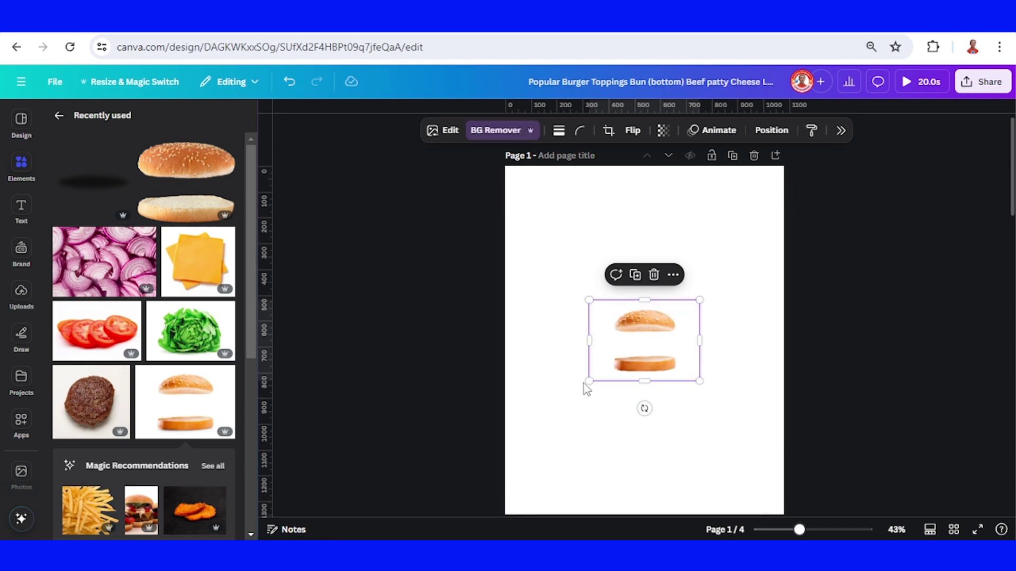
- Enlarge the bun image and crop it to just the bottom bun, trimming both sides
drag(589, 381, 424, 501)
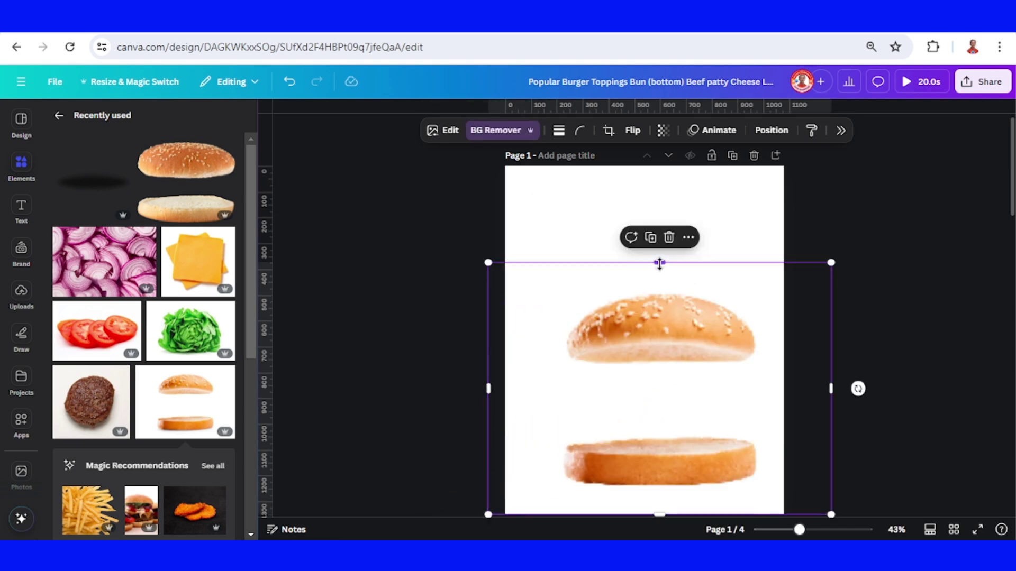
mouse_move(660, 260)
mouse_down()
mouse_move(666, 372)
mouse_move(683, 428)
mouse_up()
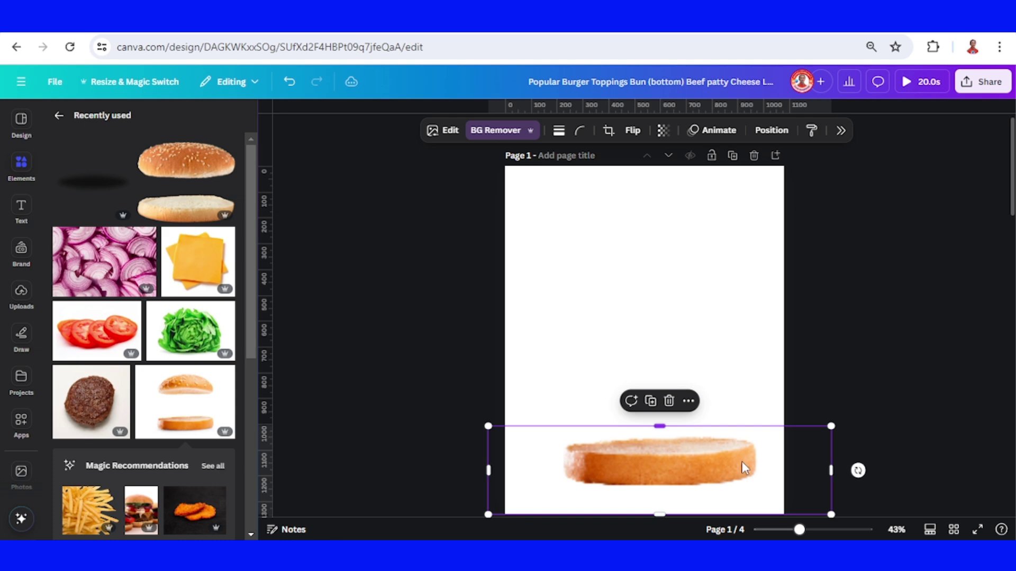
drag(831, 471, 756, 470)
drag(489, 471, 563, 471)
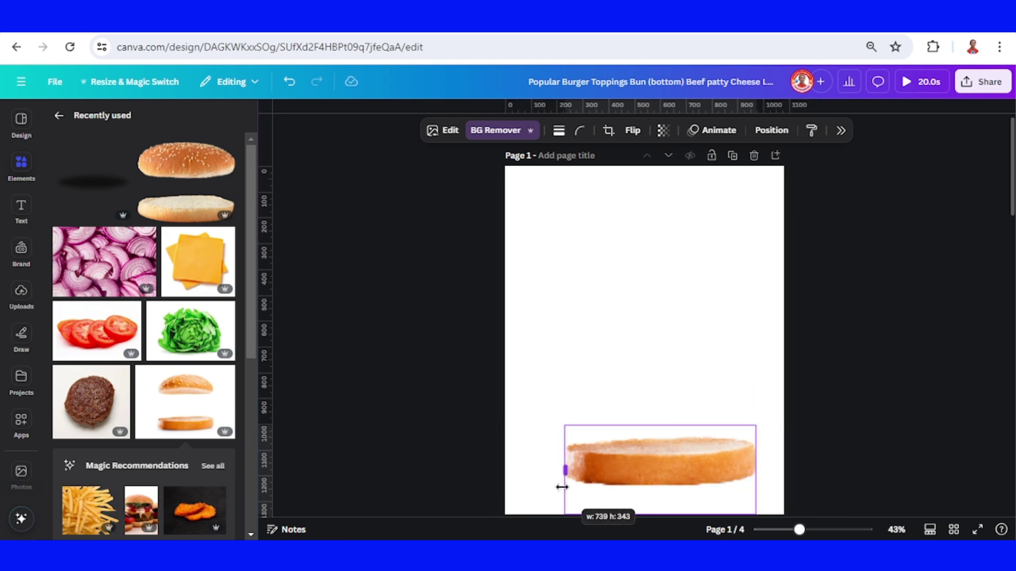
scroll(676, 477, down, 2)
drag(659, 424, 670, 384)
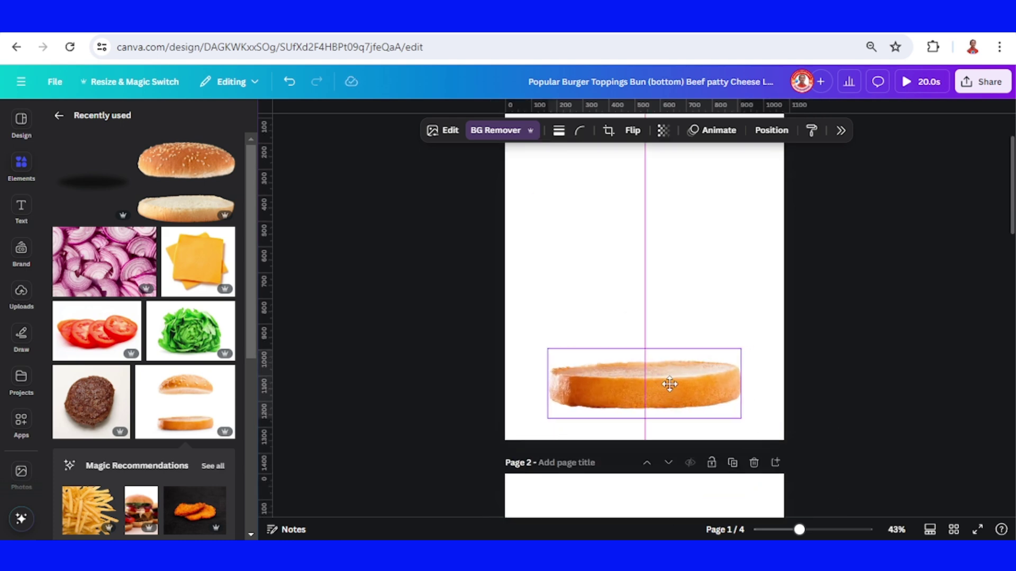
scroll(701, 374, down, 4)
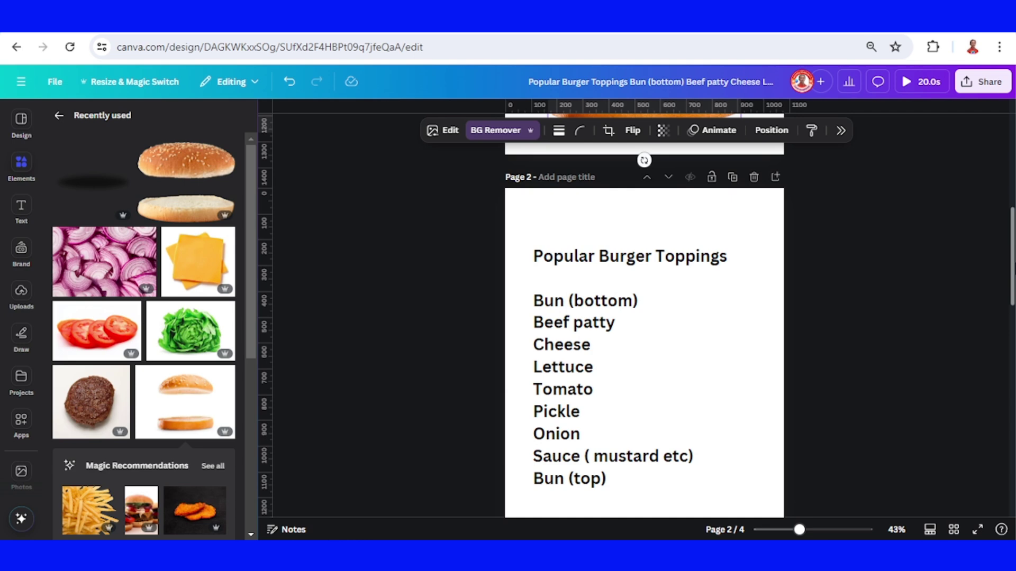
scroll(675, 318, up, 6)
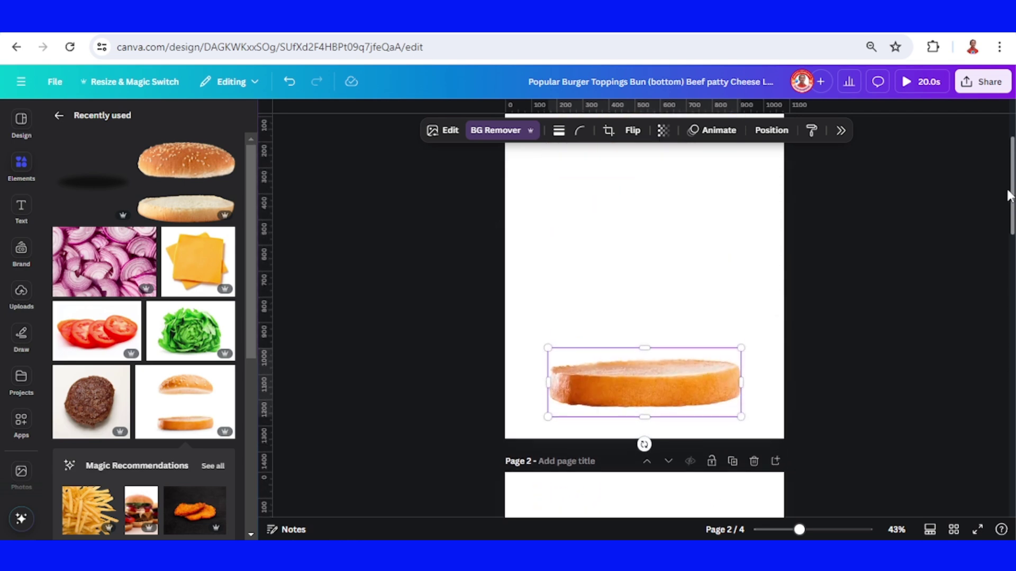
- Insert the beef patty photo from Recently used onto page 1
click(397, 318)
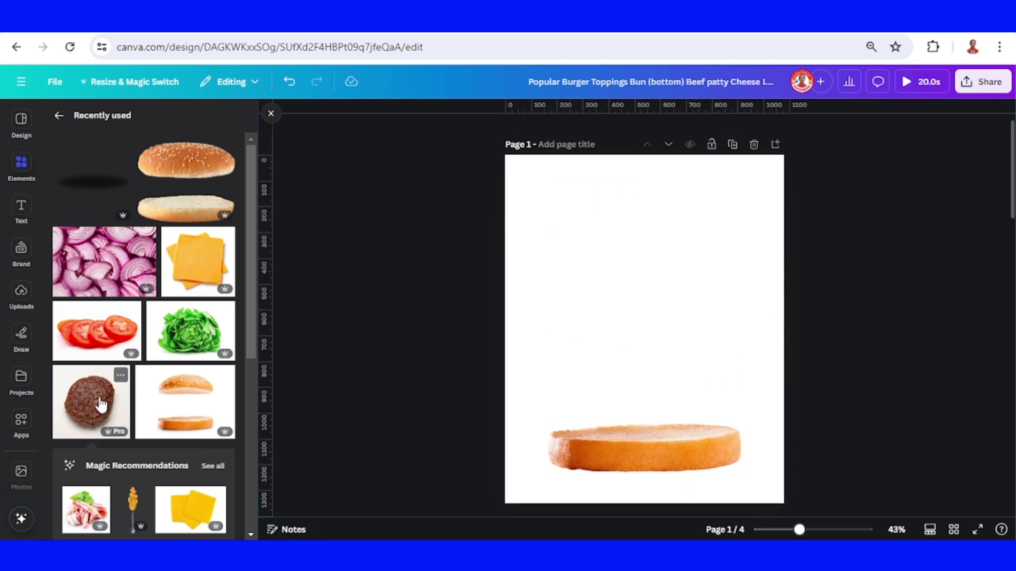
click(101, 405)
key(Escape)
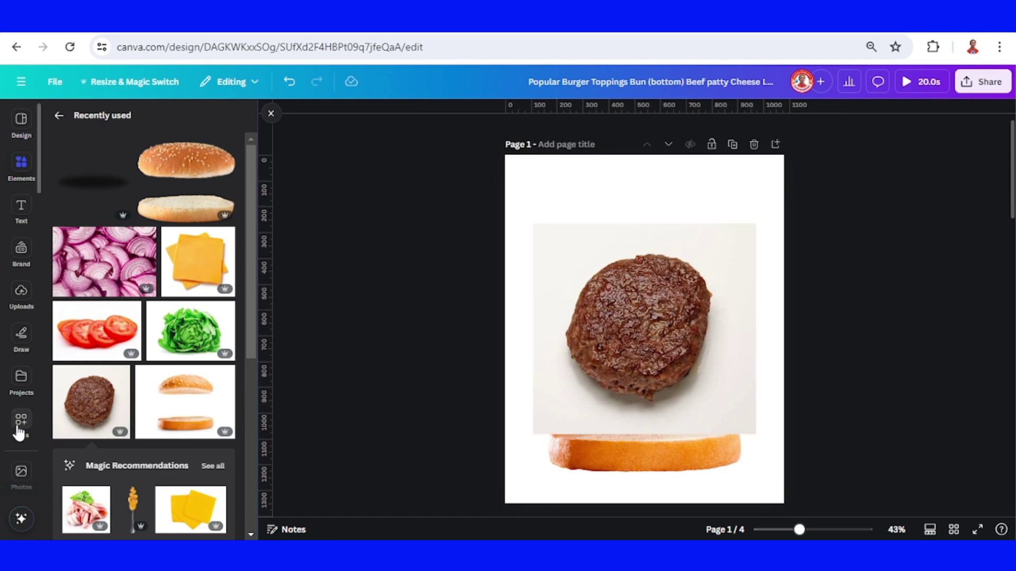
- Launch the FontFrame app from Apps and select the beef patty photo on the canvas
click(21, 425)
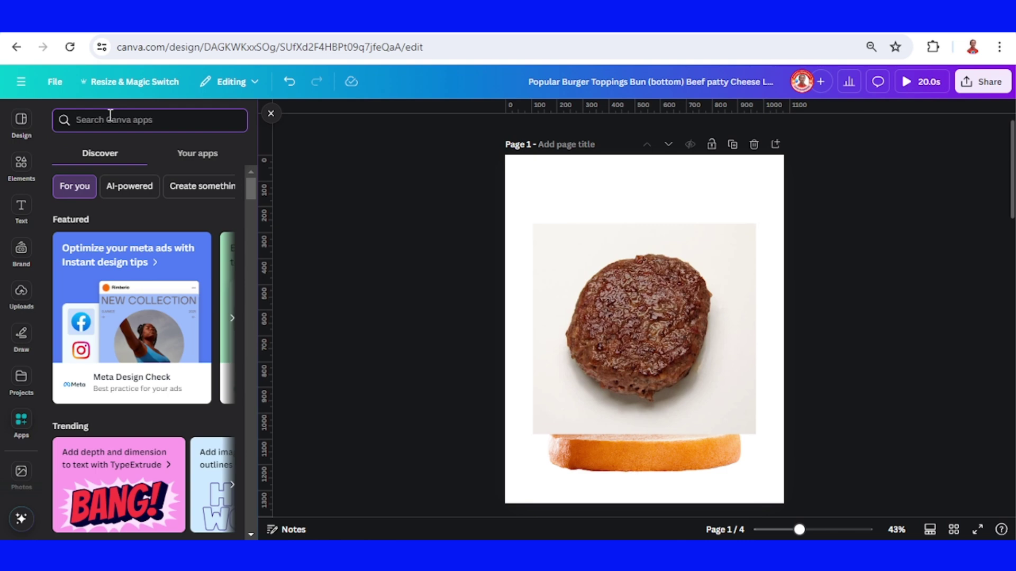
text(font)
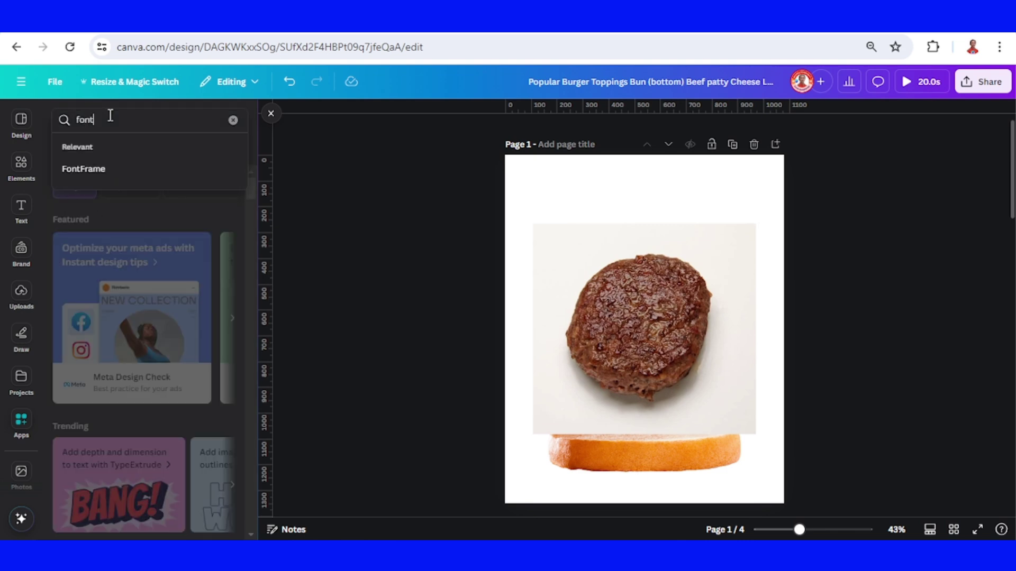
click(83, 168)
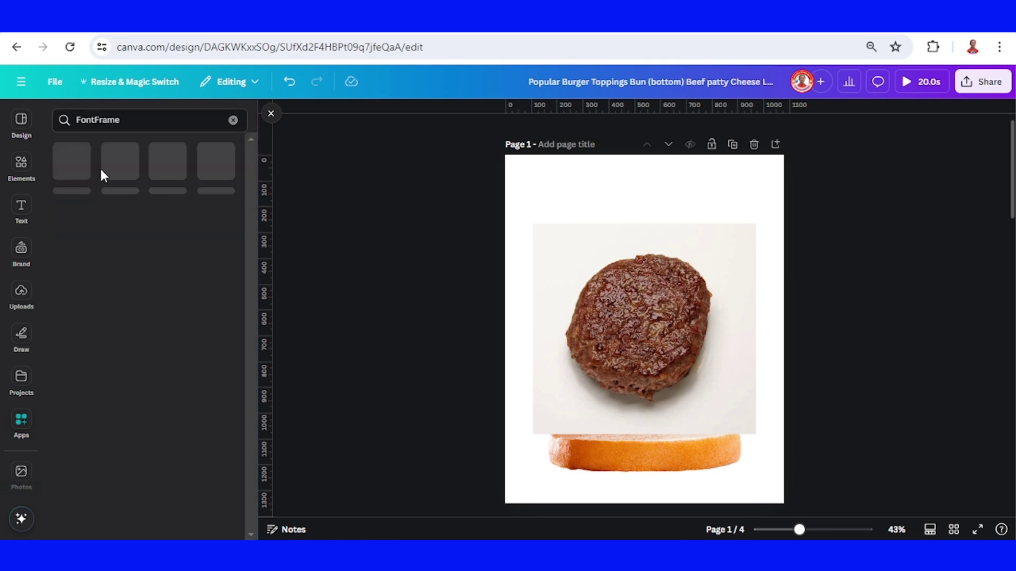
click(77, 171)
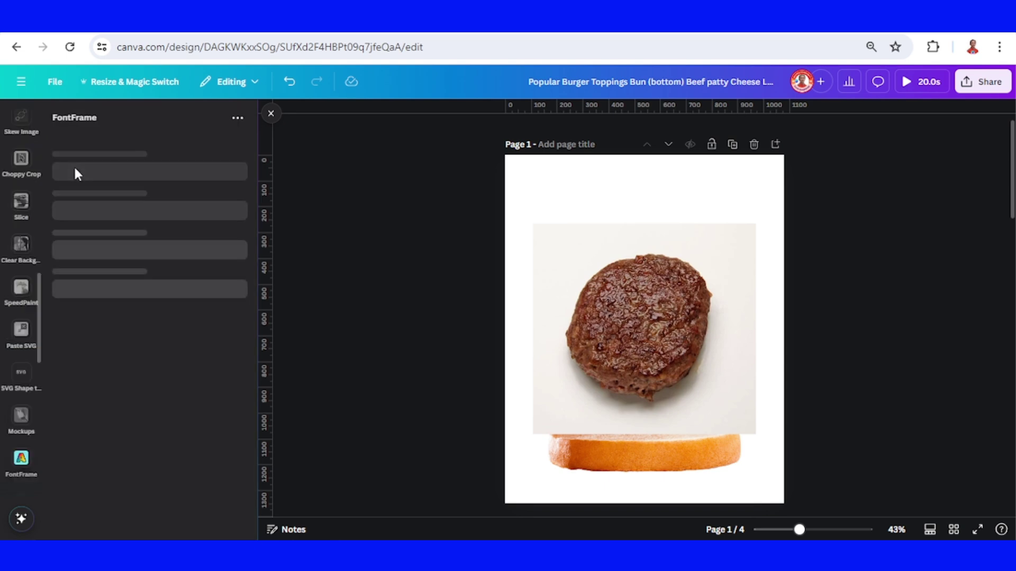
click(677, 312)
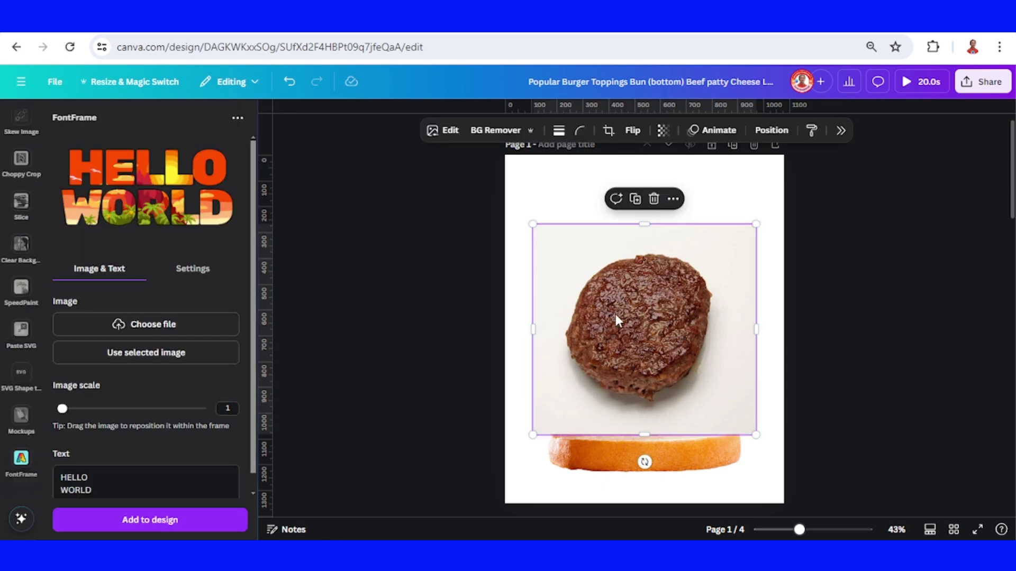
- Fill the FontFrame letters with the patty photo and replace HELLO WORLD with PATTY
click(157, 356)
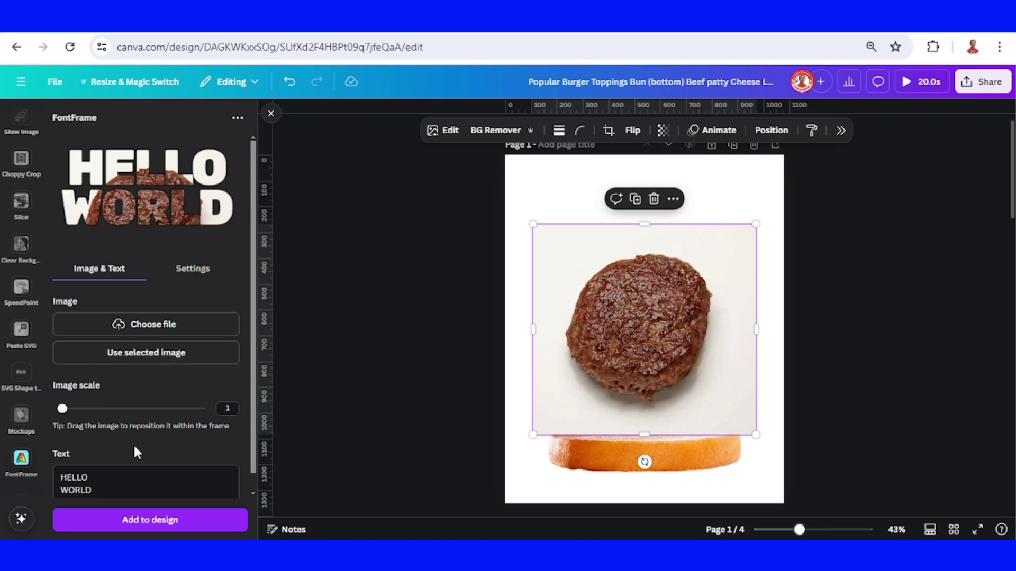
scroll(133, 444, down, 1)
click(106, 471)
drag(106, 472, 56, 457)
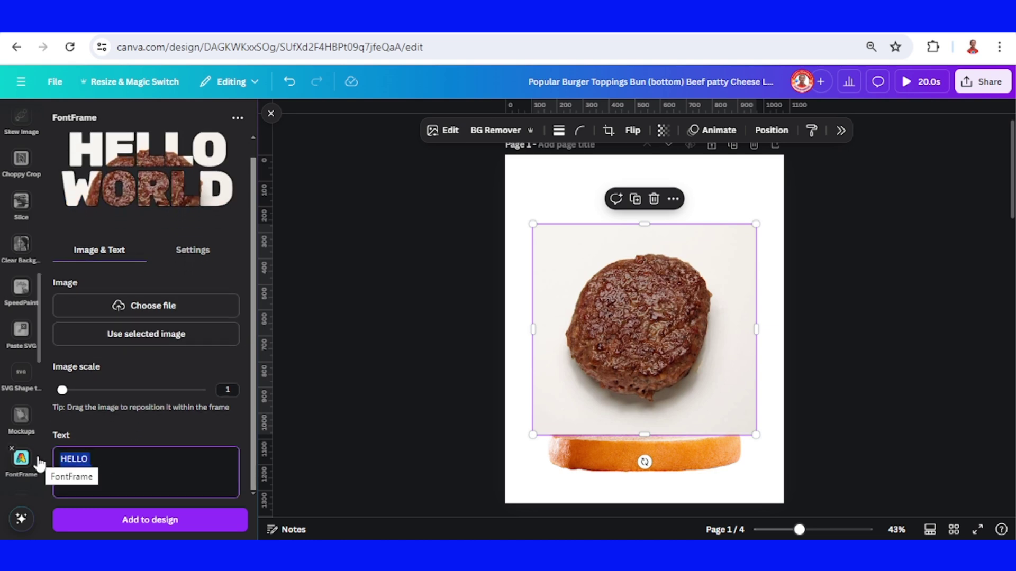
text(PATTY)
- Scale the patty texture to 1.7, reposition it, and set outline thickness to 0
drag(62, 390, 88, 389)
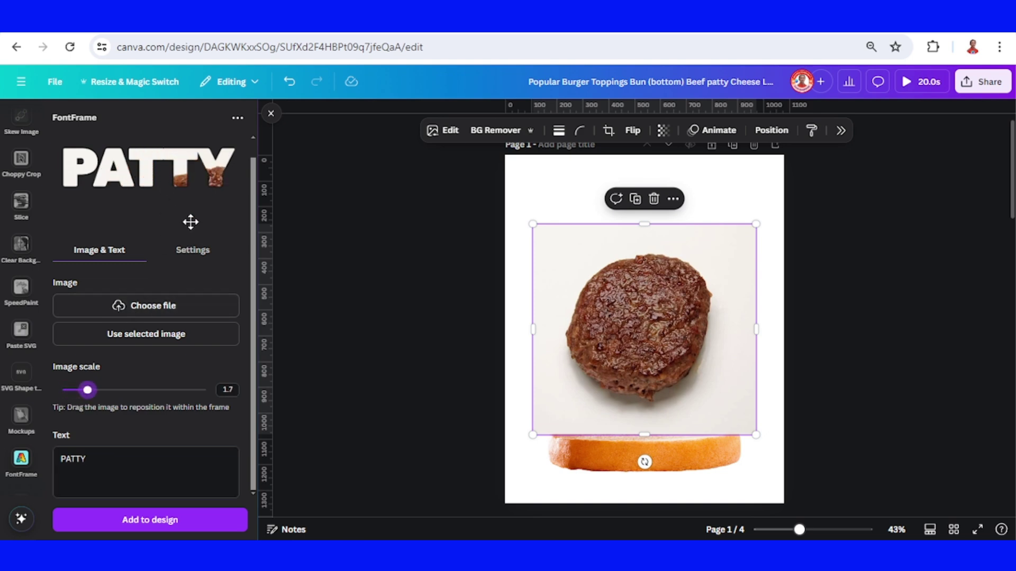
drag(185, 174, 148, 135)
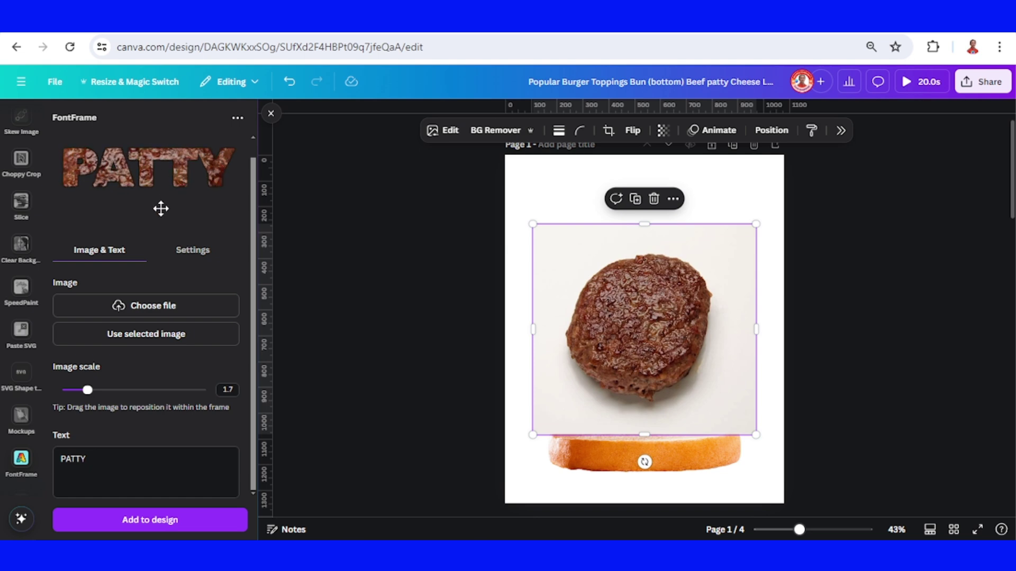
click(193, 250)
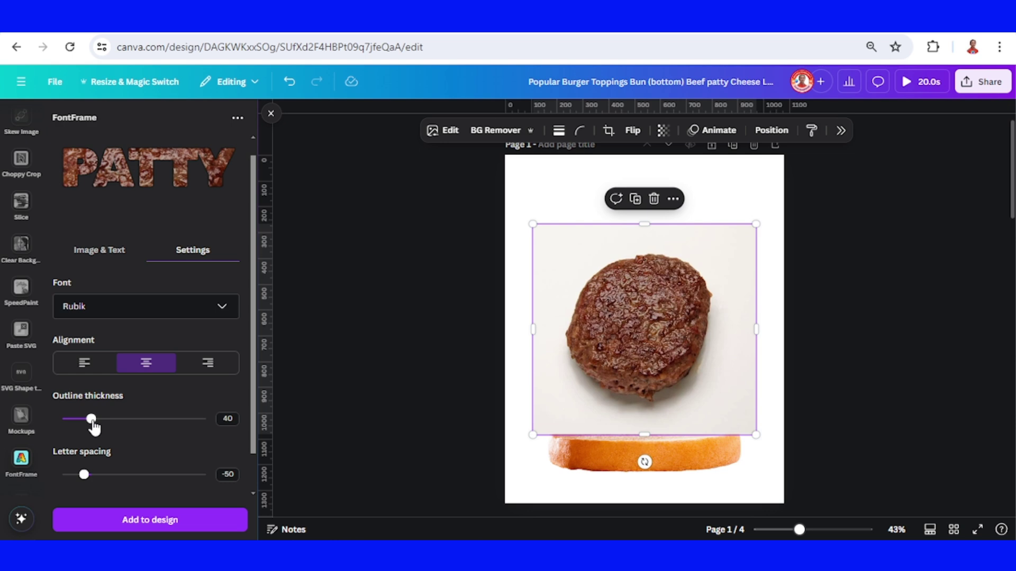
drag(92, 419, 57, 420)
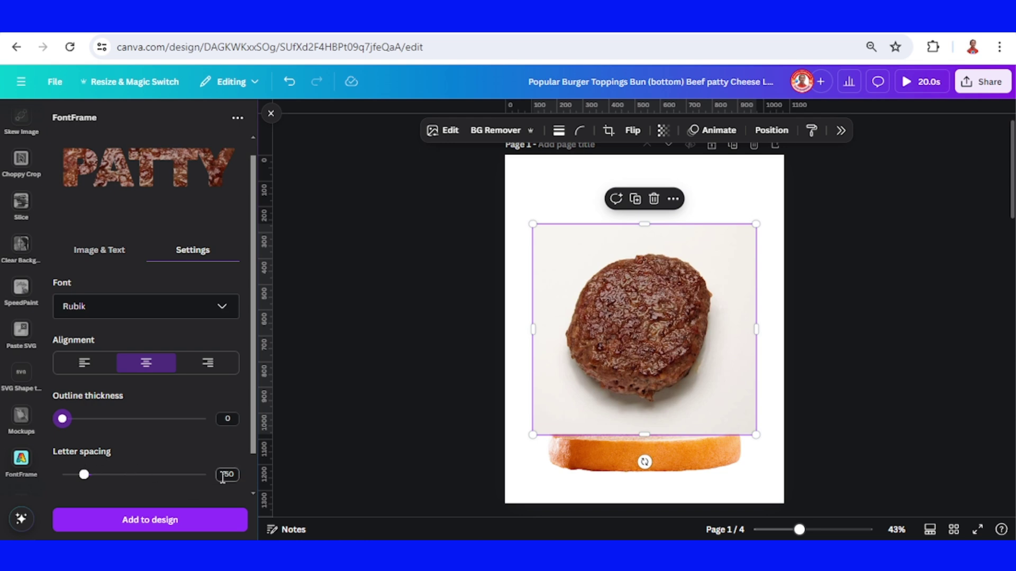
scroll(158, 462, down, 1)
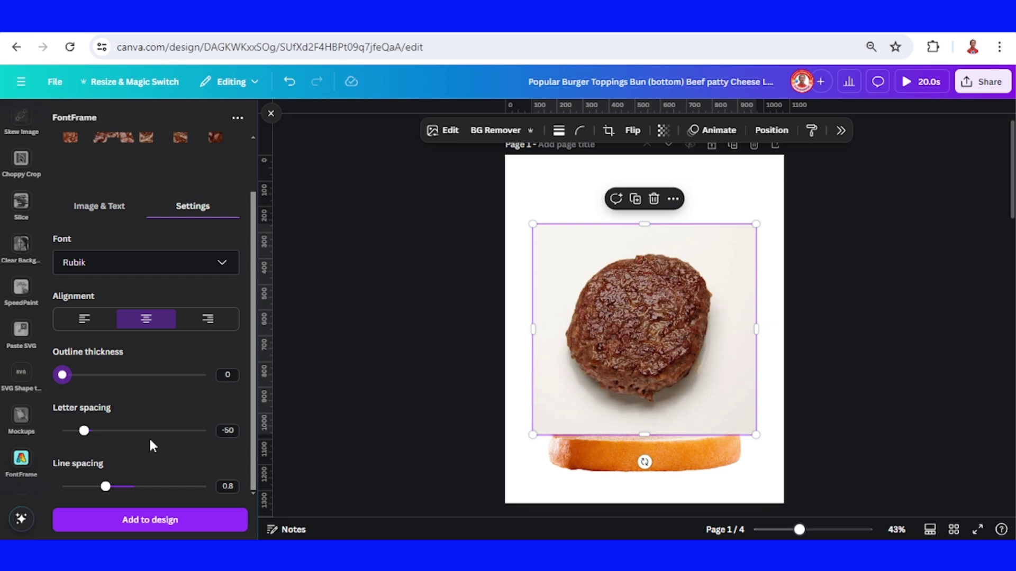
scroll(151, 445, up, 2)
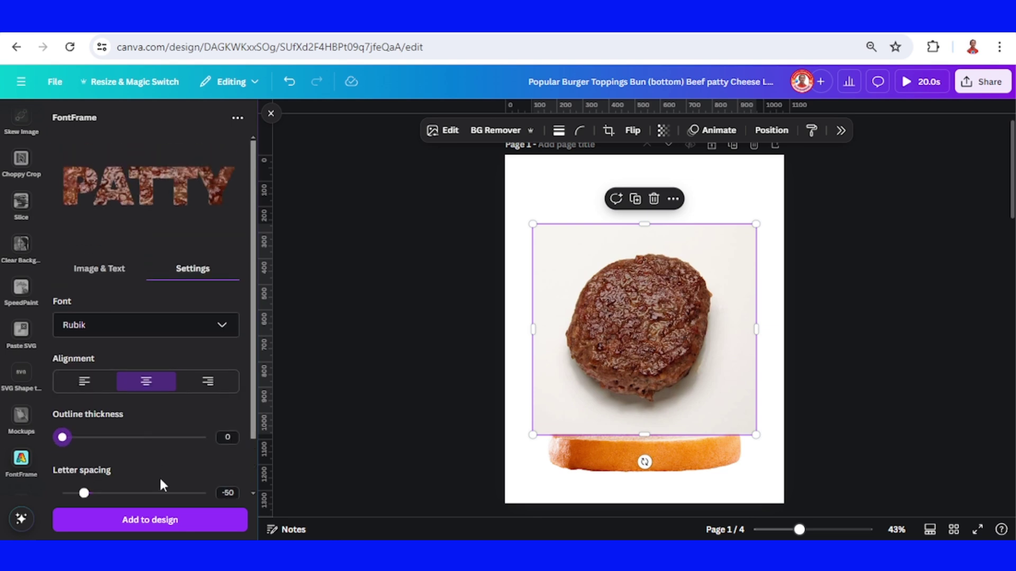
- Add the PATTY lettering to page 1 and delete the original beef patty photo
click(165, 524)
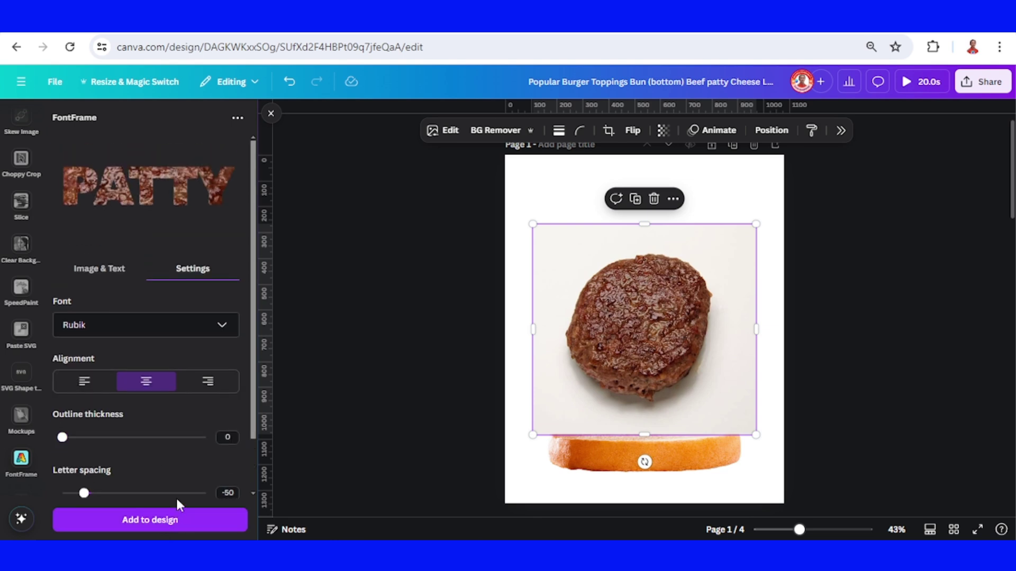
click(654, 199)
click(658, 330)
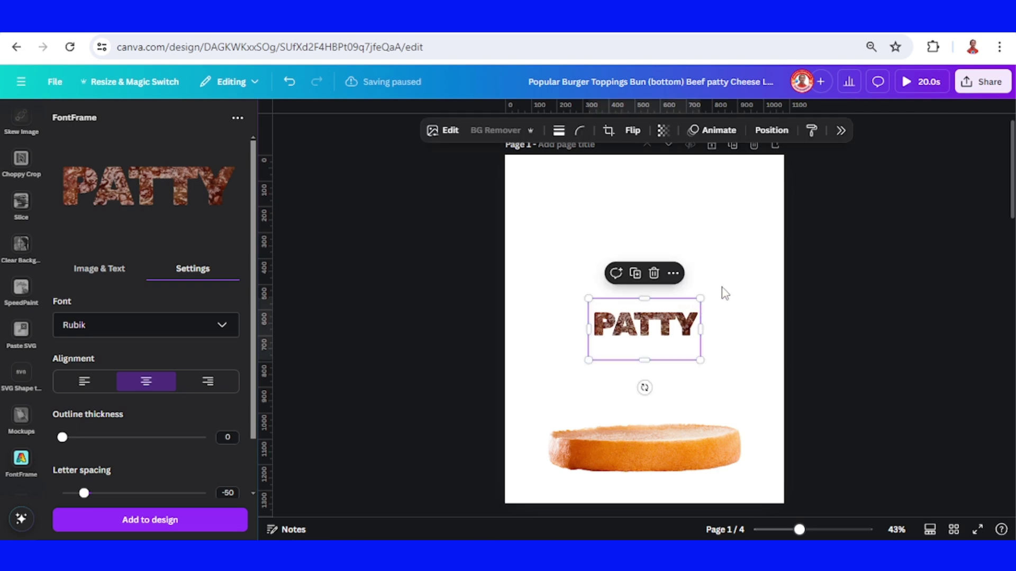
- Resize the PATTY lettering and centre it over the bottom bun
drag(644, 360, 639, 343)
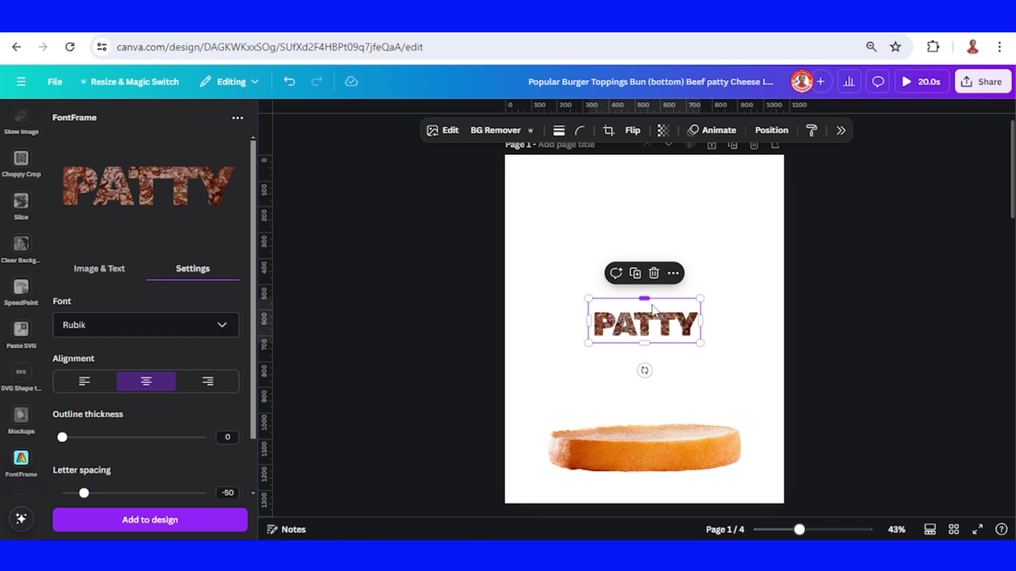
mouse_move(644, 299)
mouse_down()
mouse_move(644, 270)
mouse_move(822, 267)
mouse_up()
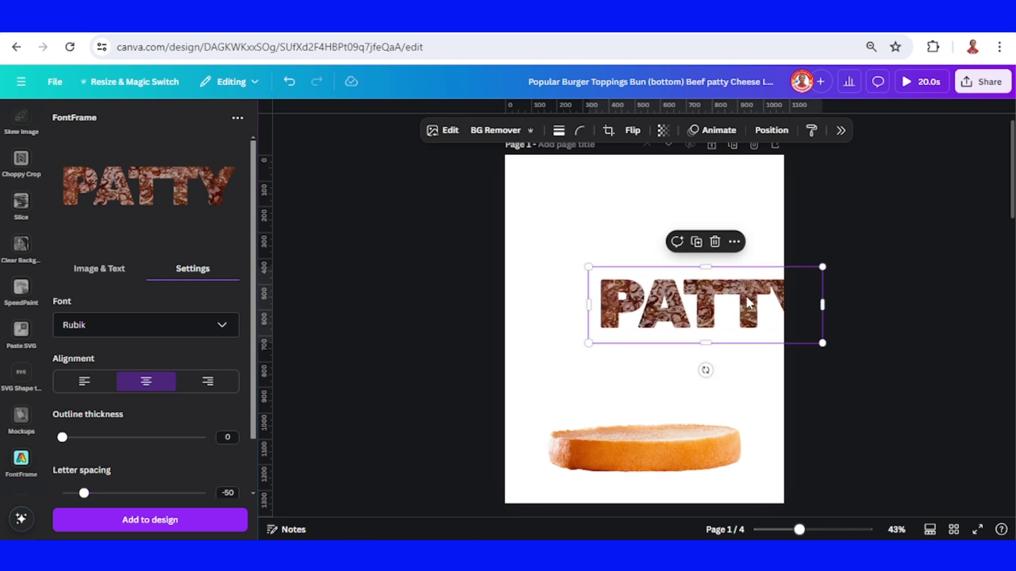
drag(749, 303, 690, 406)
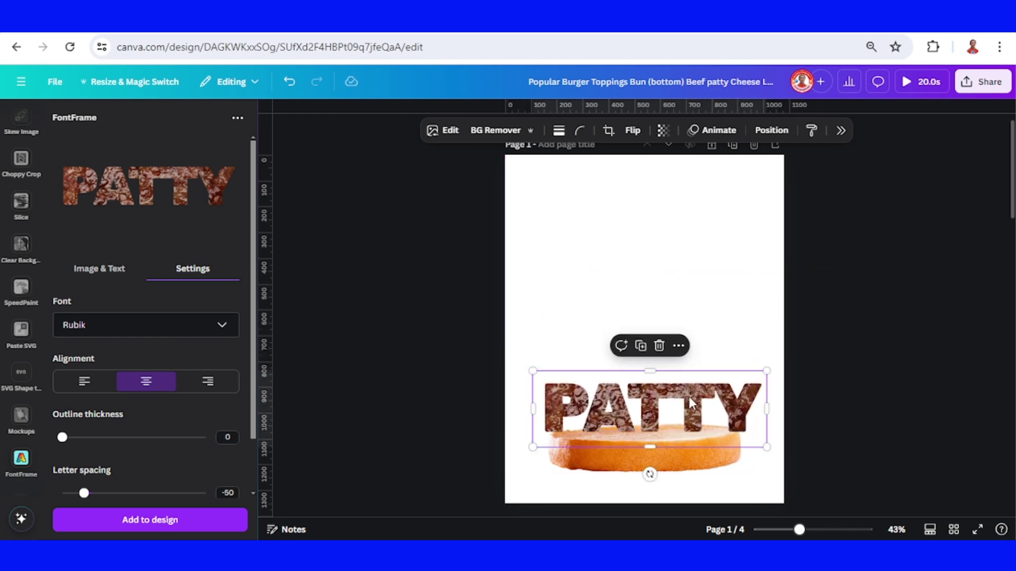
drag(766, 372, 751, 379)
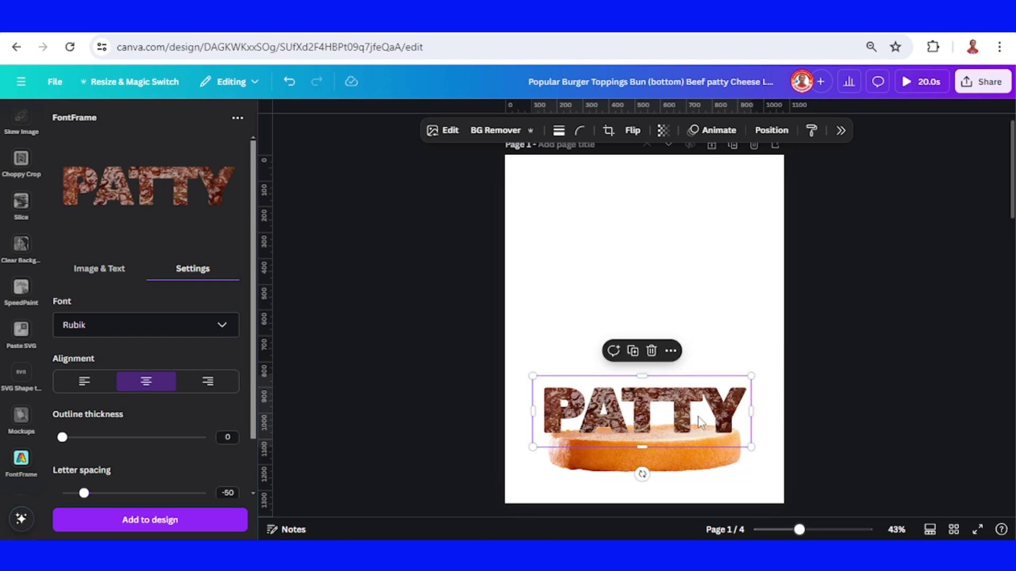
drag(698, 413, 711, 409)
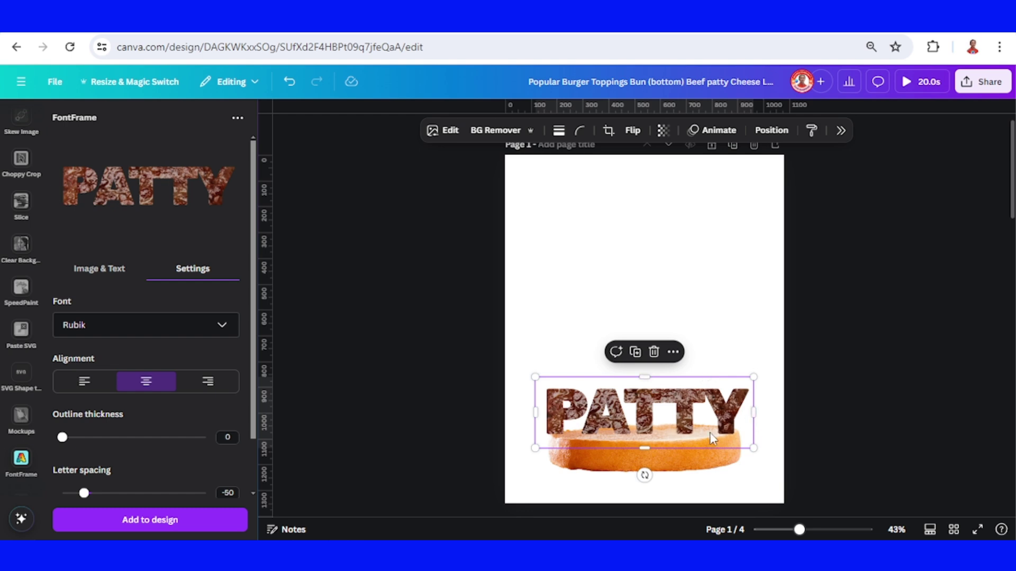
- Apply a Glow shadow to PATTY with size 11 and blur 10
click(450, 131)
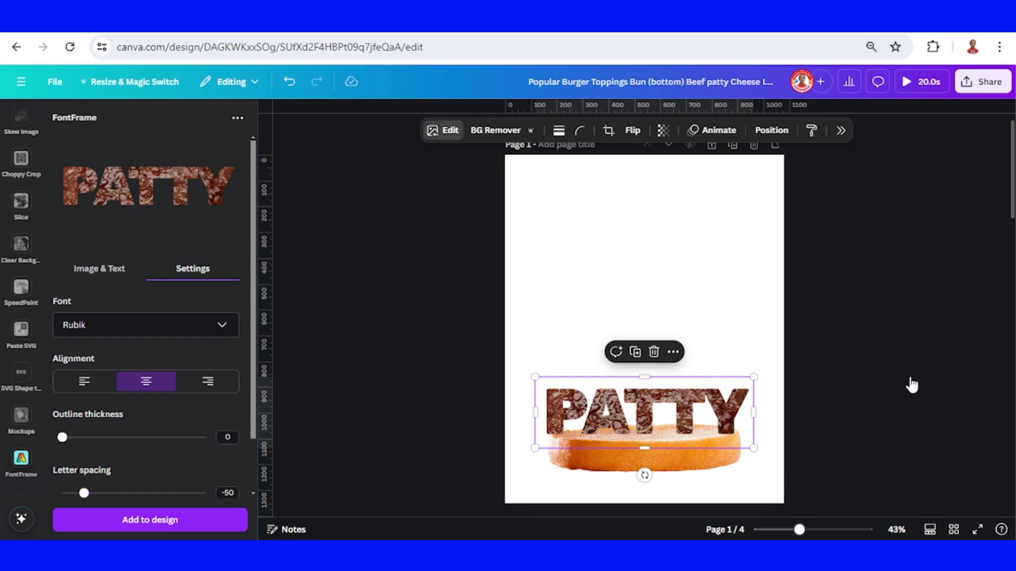
click(857, 425)
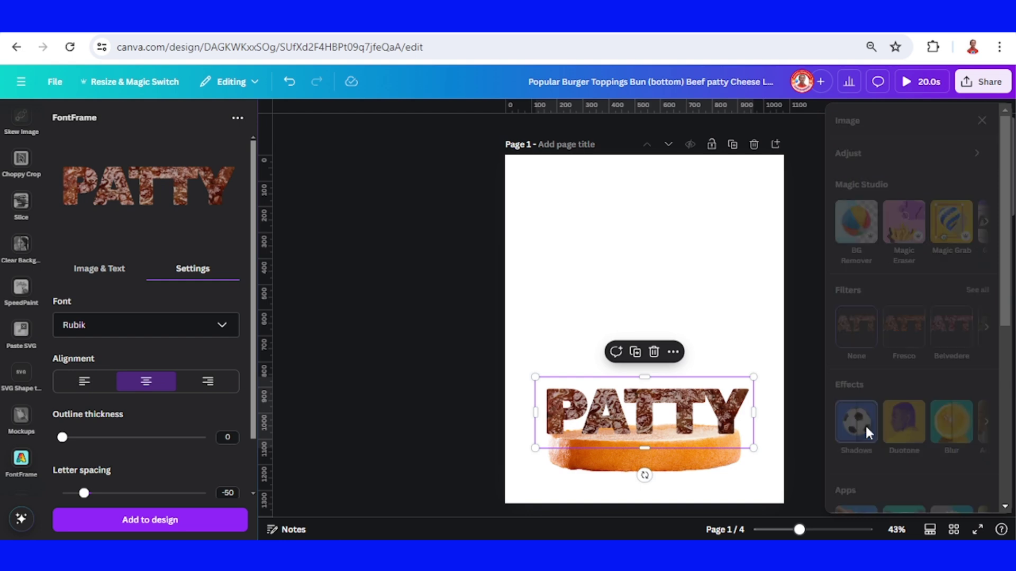
click(871, 258)
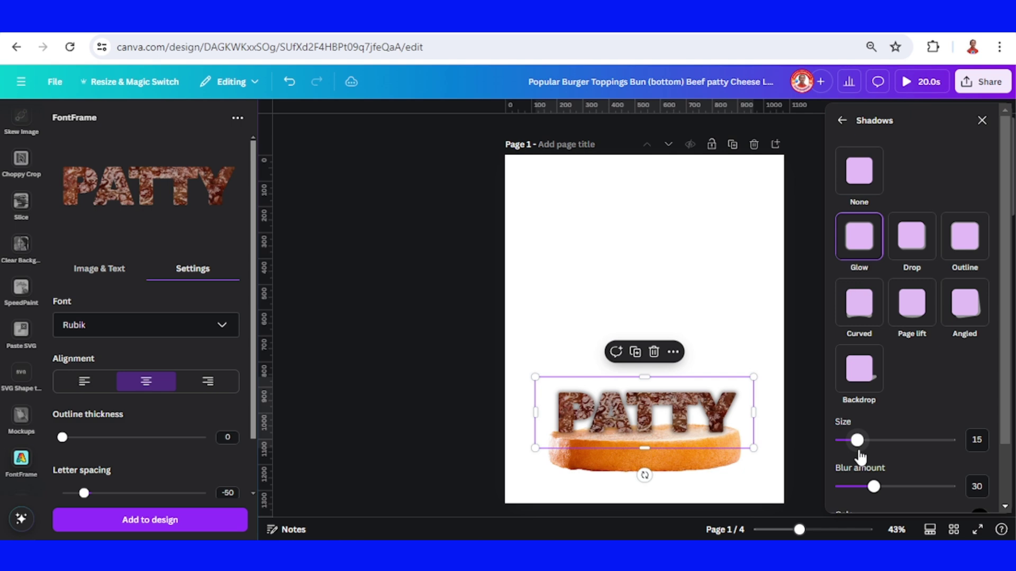
drag(858, 441, 853, 442)
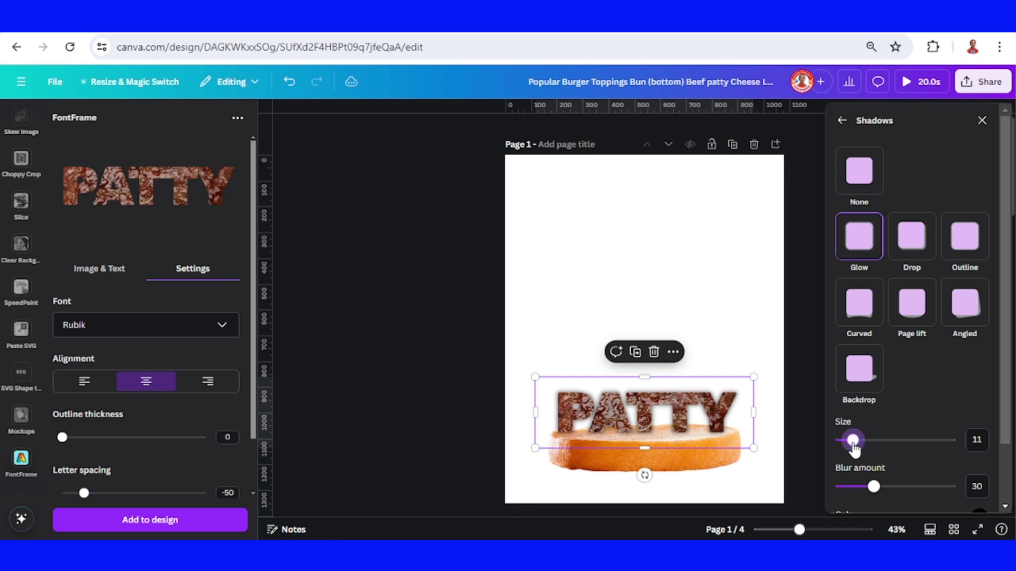
mouse_move(873, 487)
mouse_down()
mouse_move(852, 490)
mouse_move(921, 492)
mouse_up()
scroll(915, 456, down, 2)
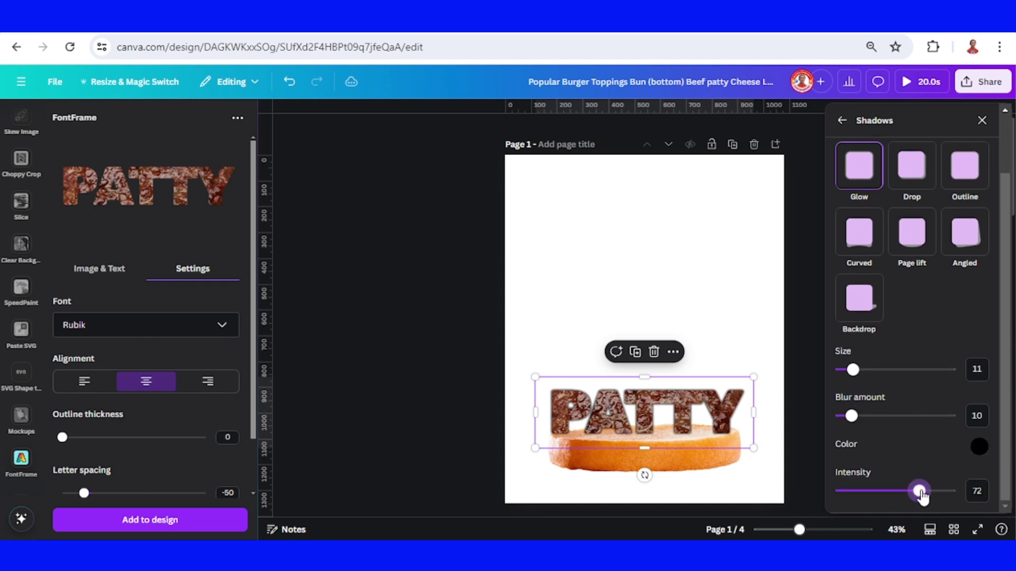
- Set the glow colour to dark brown and raise its intensity
click(979, 447)
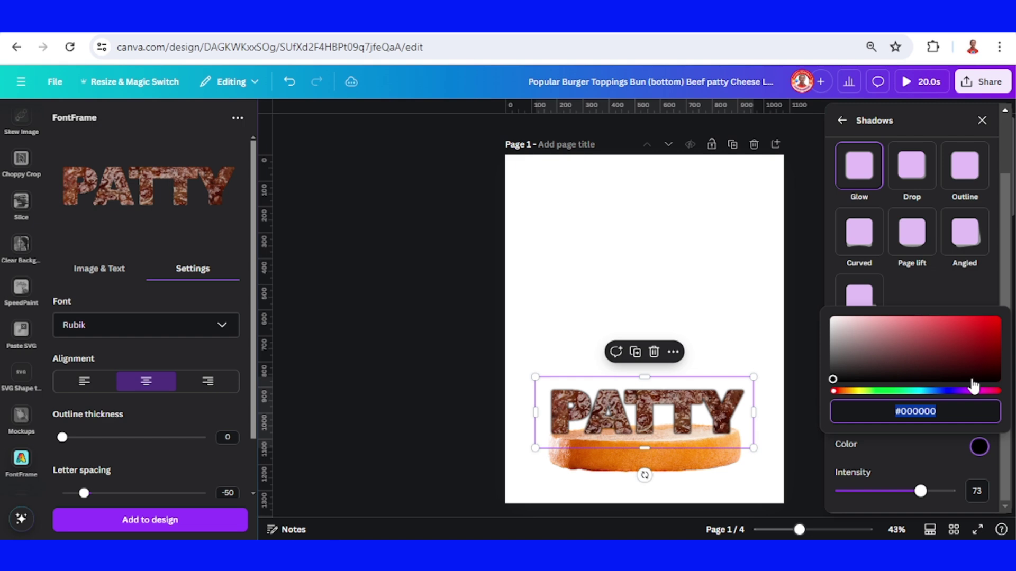
click(847, 391)
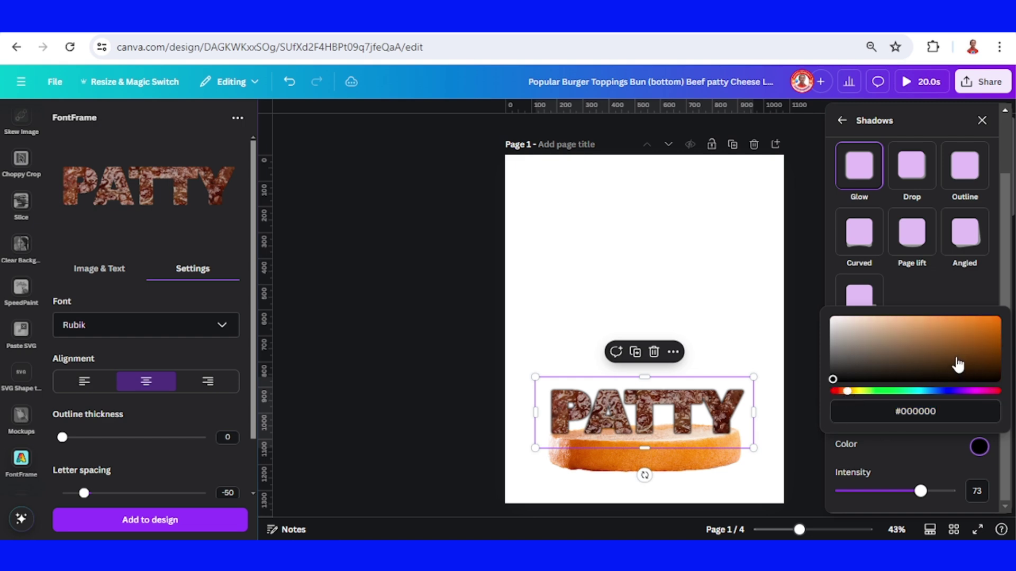
click(994, 356)
drag(995, 357, 991, 358)
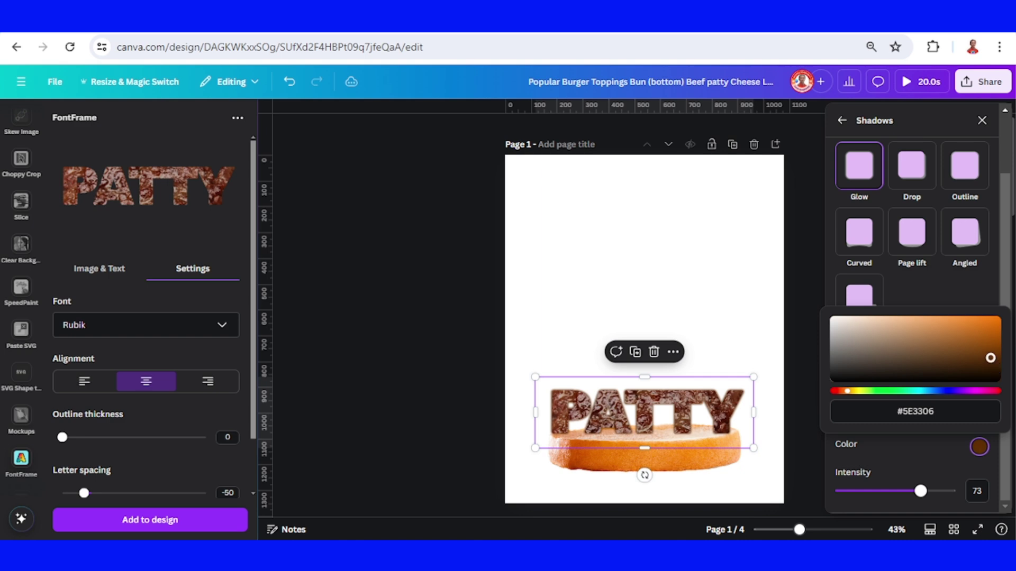
drag(919, 492, 937, 492)
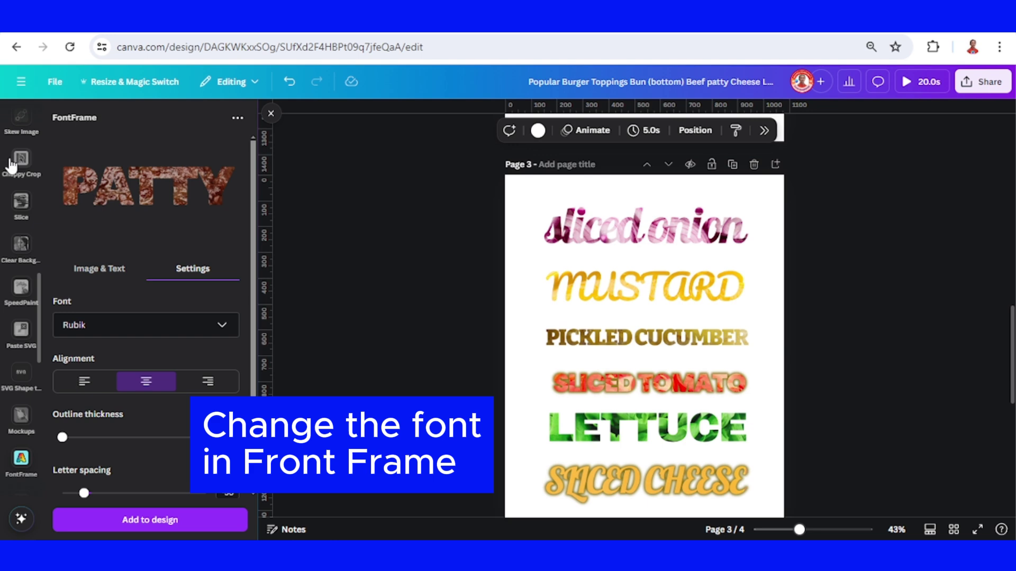
scroll(21, 165, up, 5)
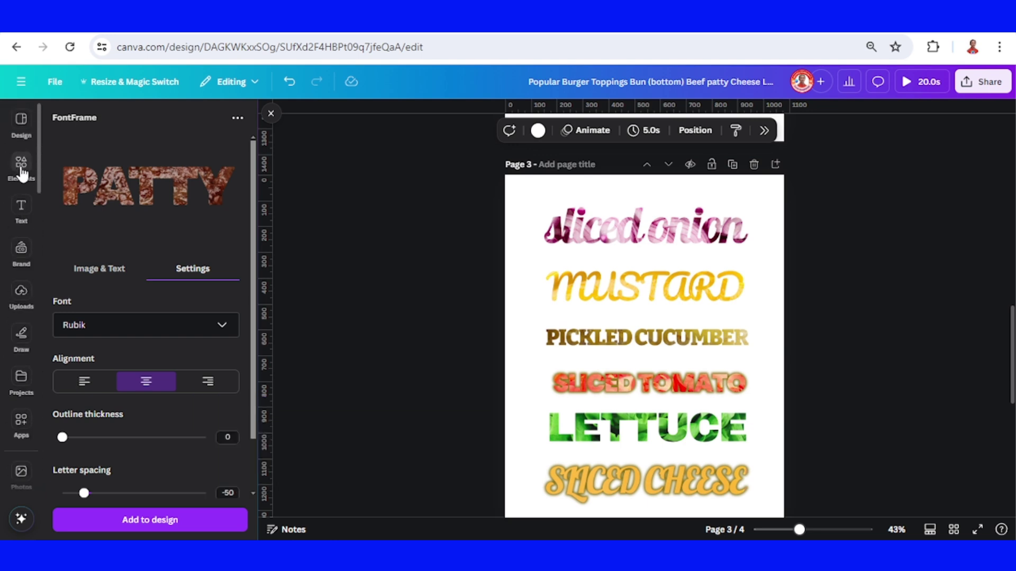
- Open Recently used elements to get the SLICED CHEESE and LETTUCE lettering
click(22, 168)
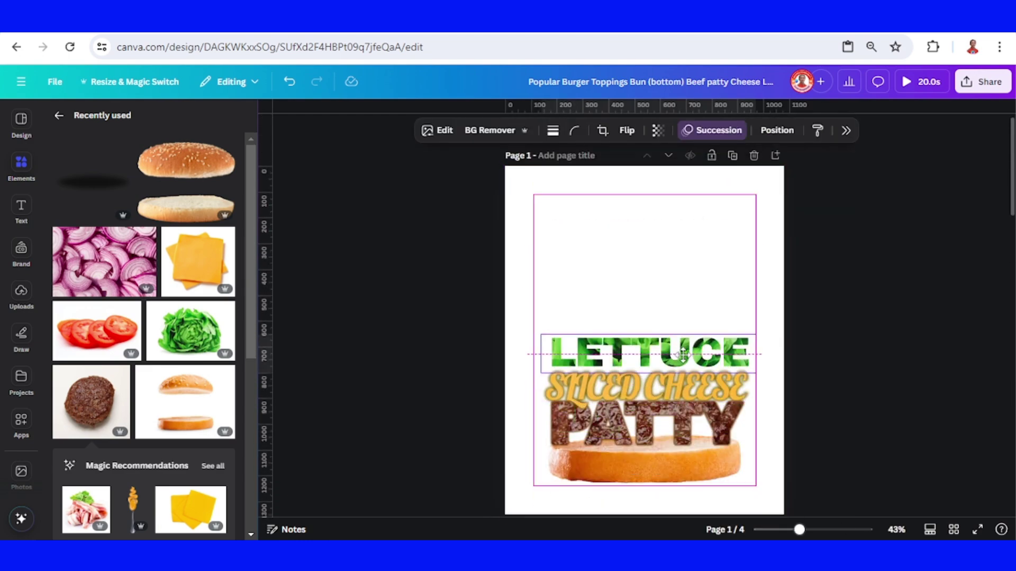
scroll(736, 324, down, 5)
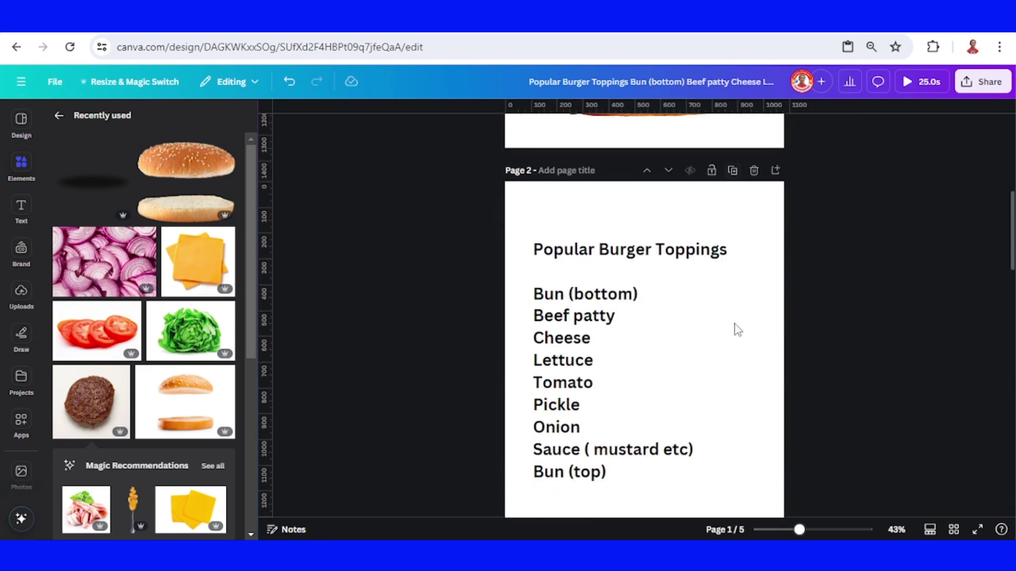
scroll(736, 323, down, 5)
scroll(736, 323, down, 5)
scroll(736, 326, down, 3)
scroll(732, 334, down, 5)
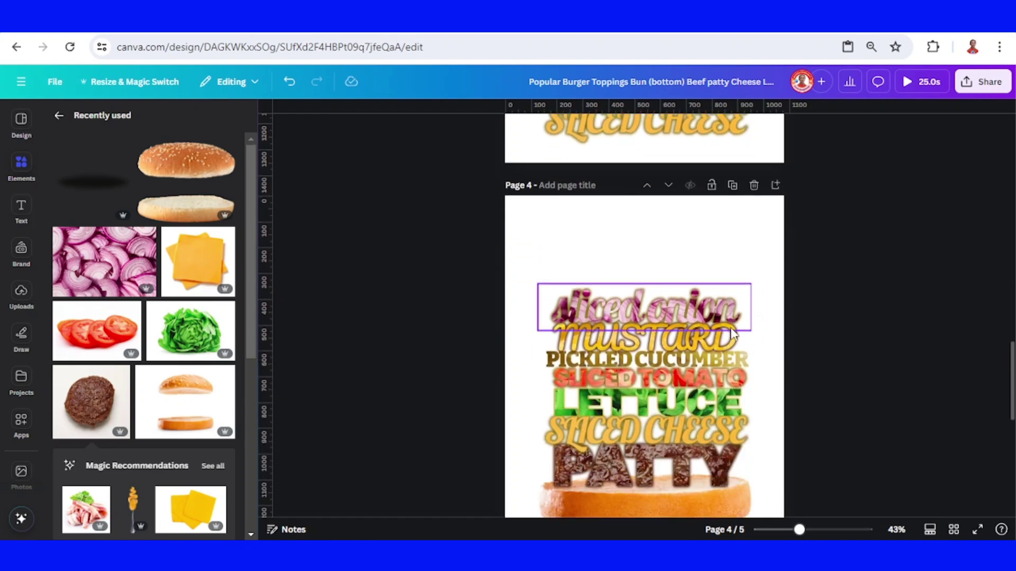
scroll(732, 333, down, 3)
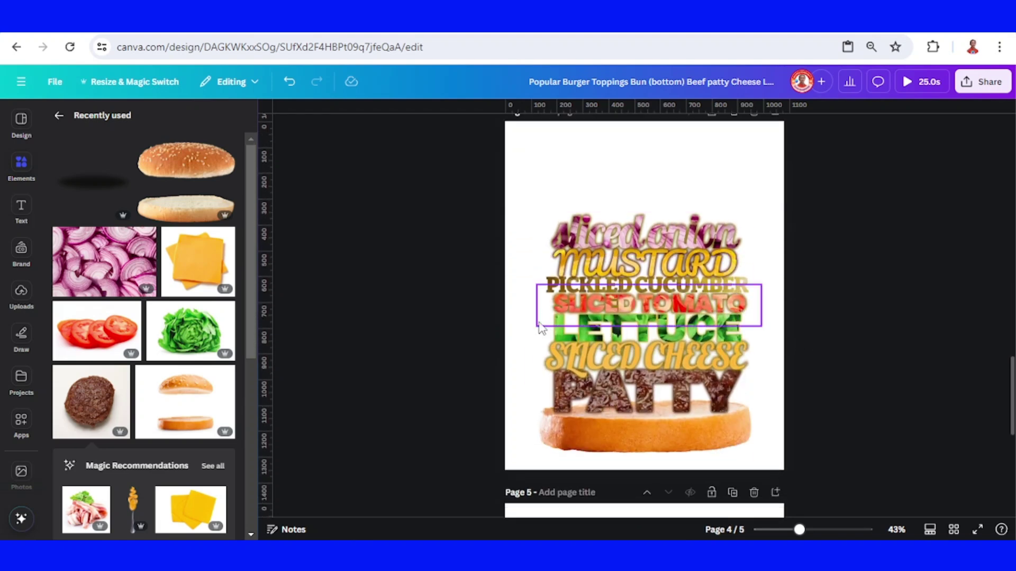
- Add the sesame top bun from Recently used to page 4
click(228, 154)
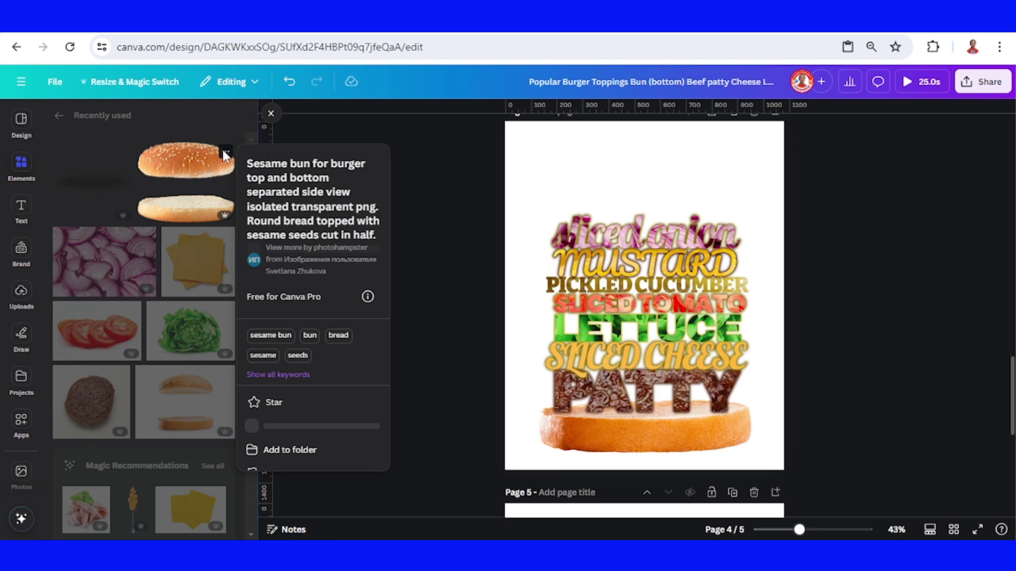
click(171, 161)
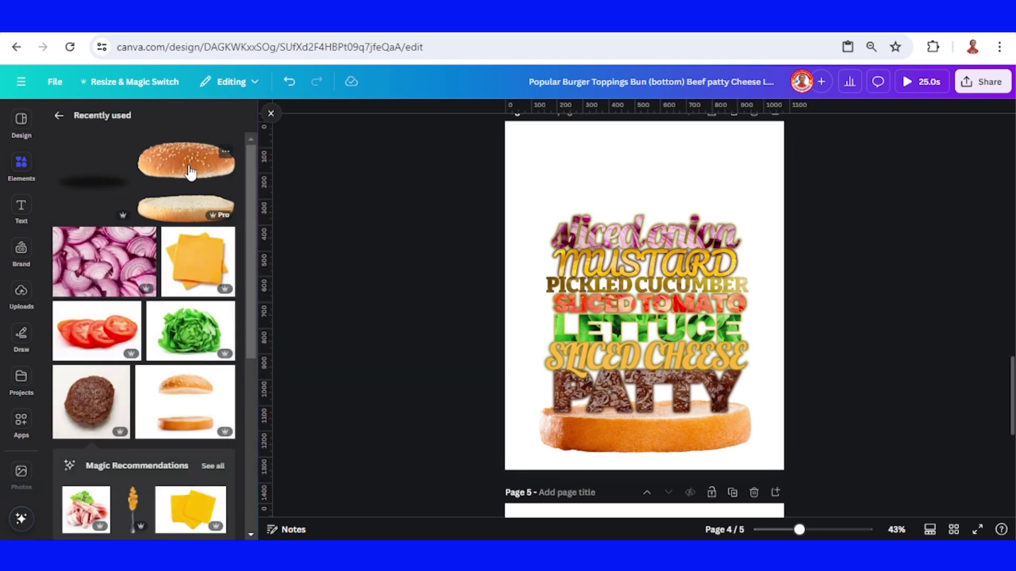
click(188, 164)
- Resize the sesame bun and place it just above SLICED ONION
drag(691, 258, 861, 159)
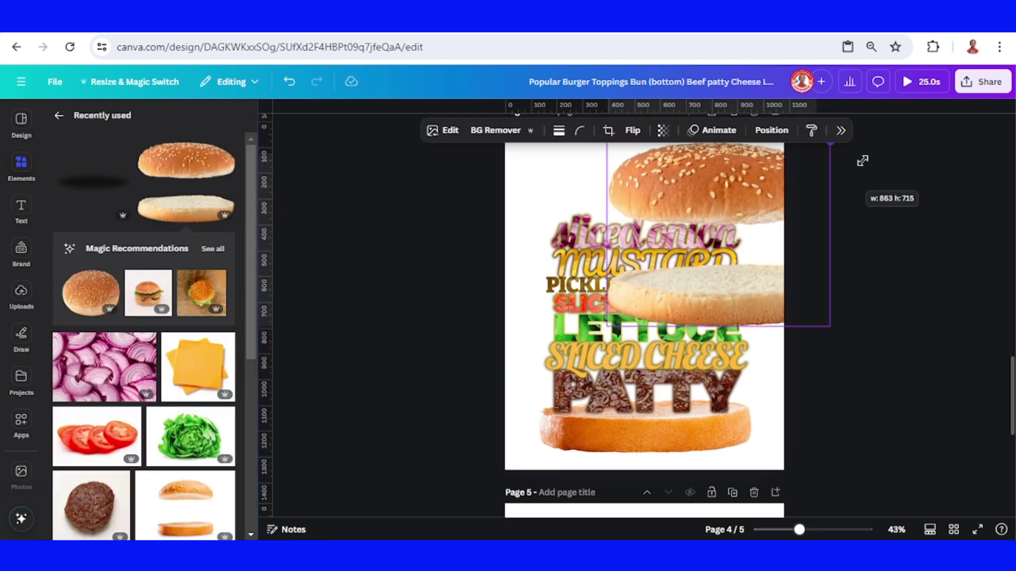
mouse_move(762, 239)
mouse_down()
mouse_move(647, 365)
mouse_move(669, 179)
mouse_up()
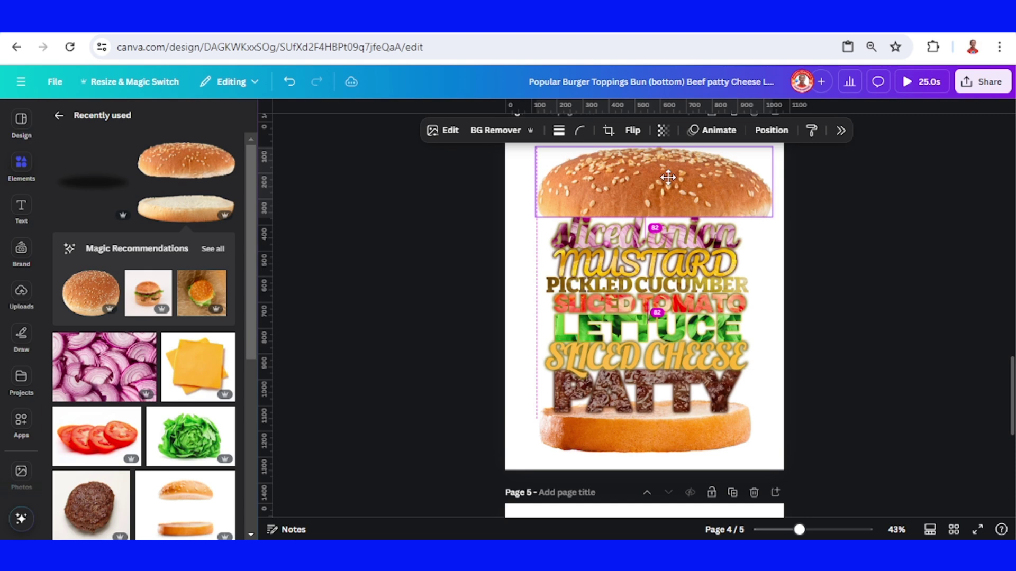
drag(774, 148, 745, 157)
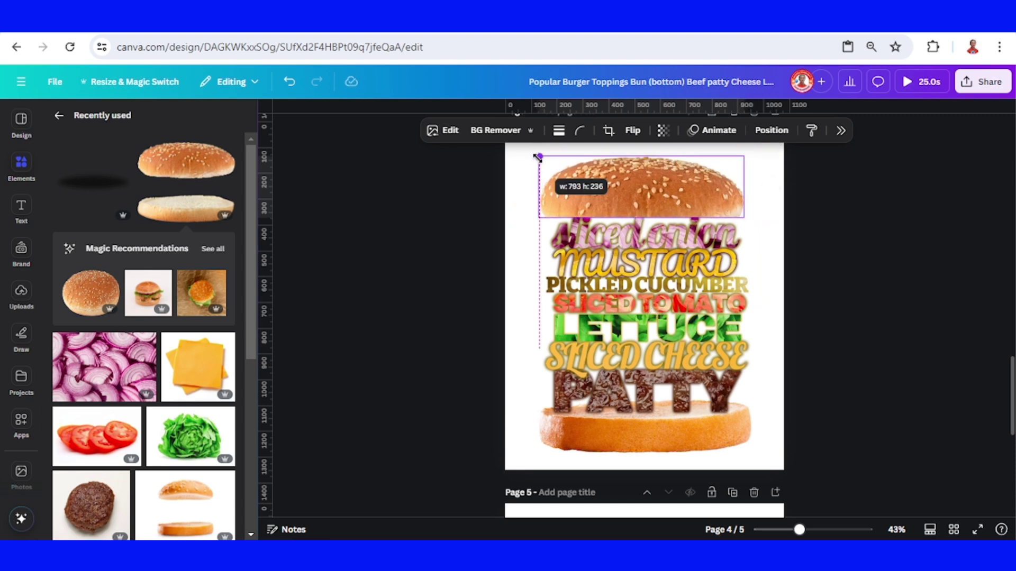
drag(534, 156, 546, 161)
click(800, 251)
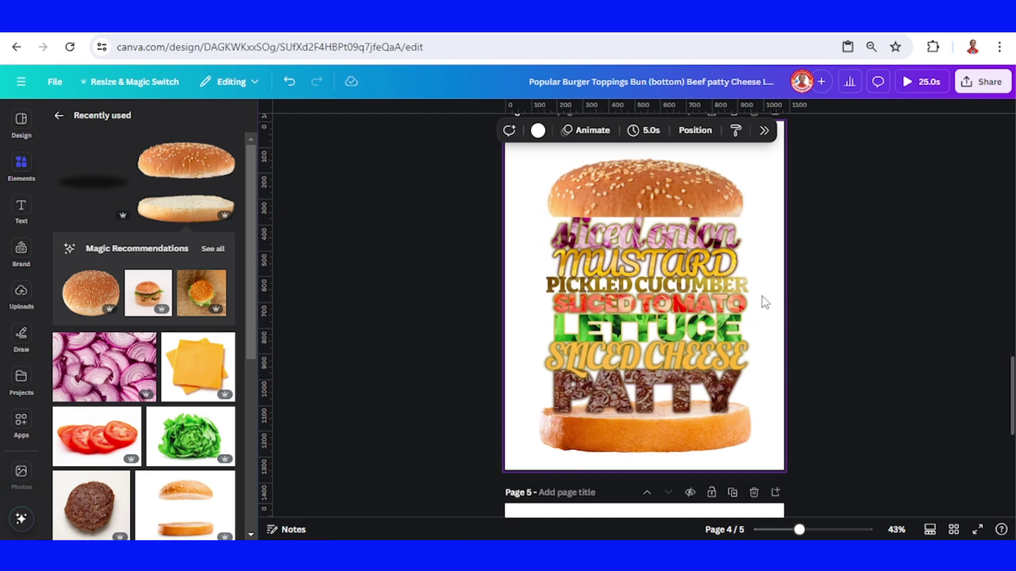
scroll(733, 288, up, 5)
scroll(734, 288, up, 5)
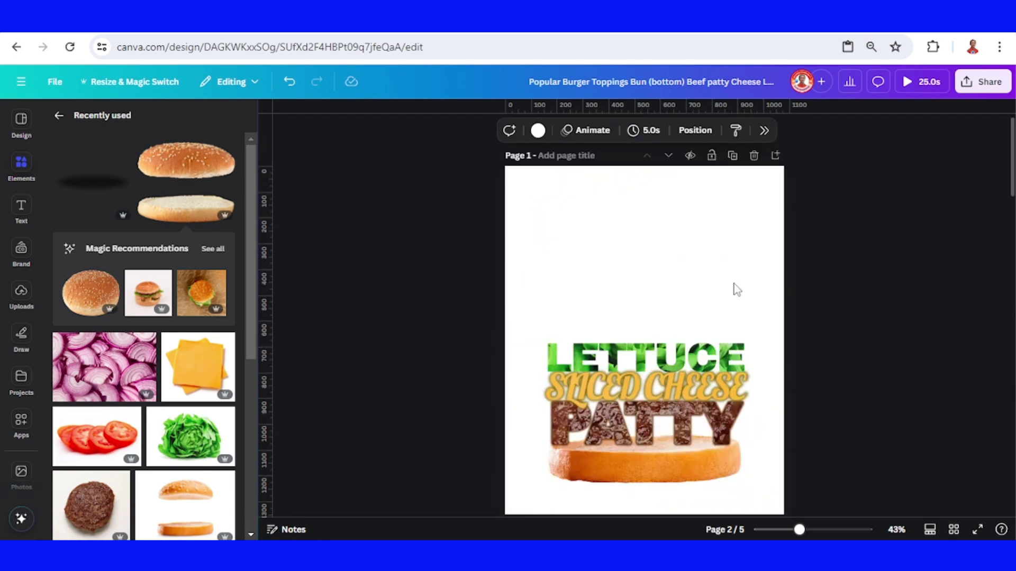
- Delete the three extra pages, keeping only the finished burger page
click(754, 156)
click(754, 156)
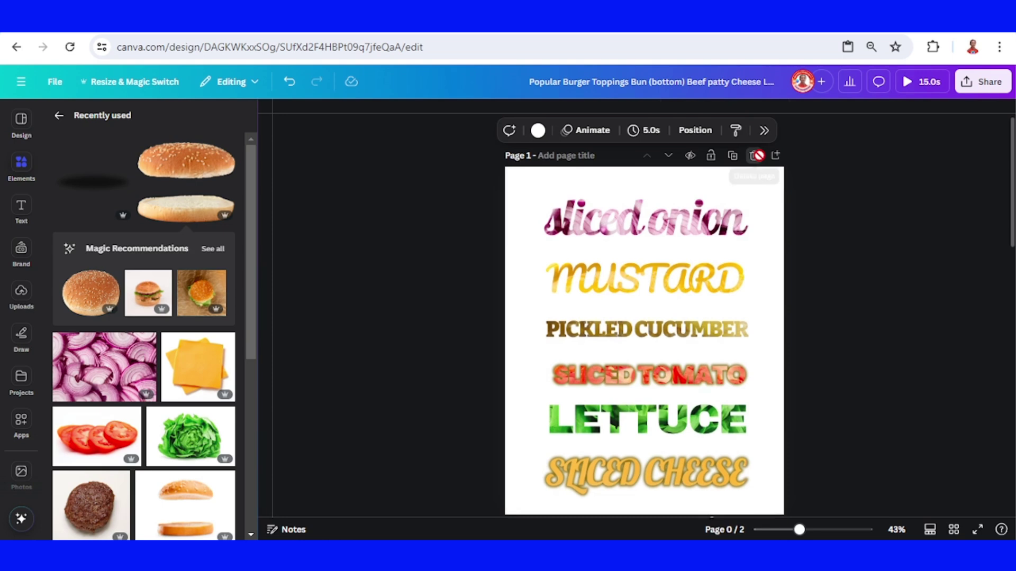
scroll(762, 258, down, 2)
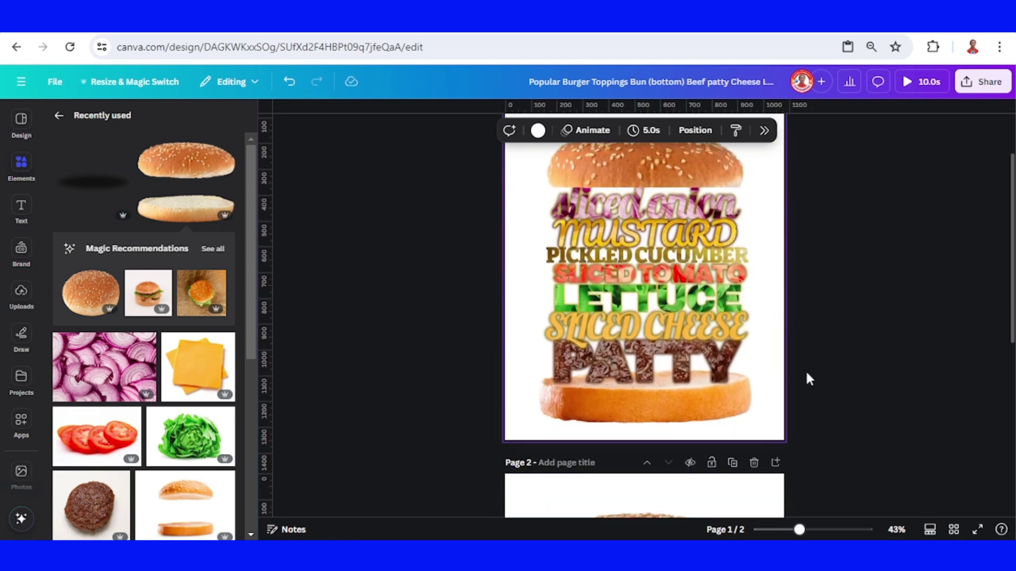
click(755, 463)
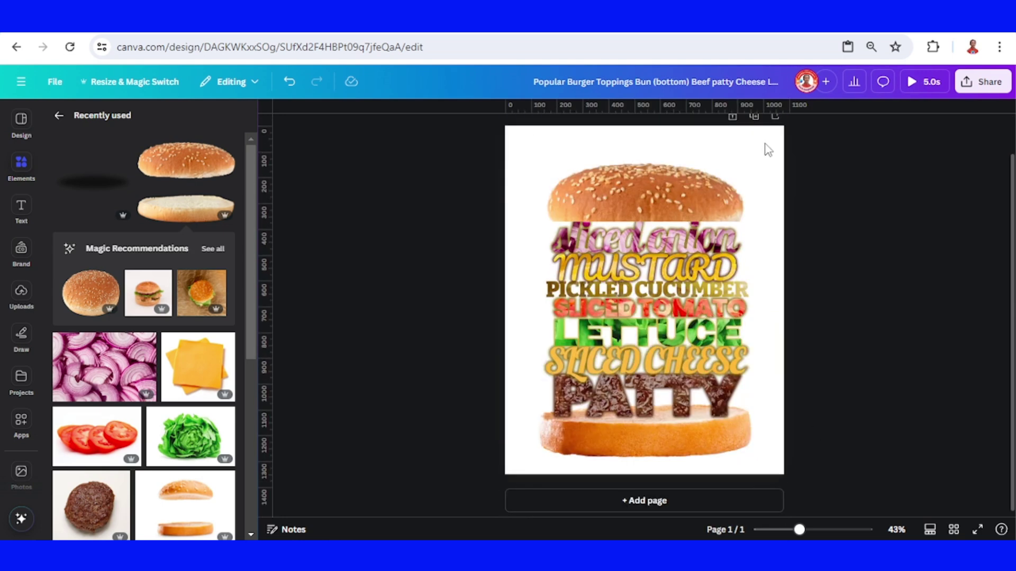
- Duplicate the burger page three times to make four identical pages
click(754, 117)
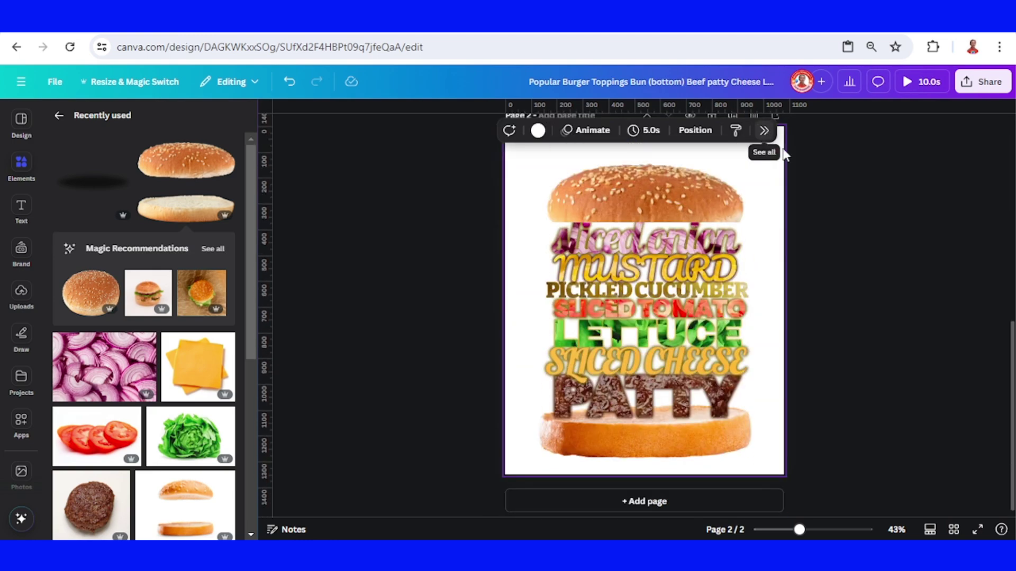
key(ctrl+d)
scroll(740, 423, up, 3)
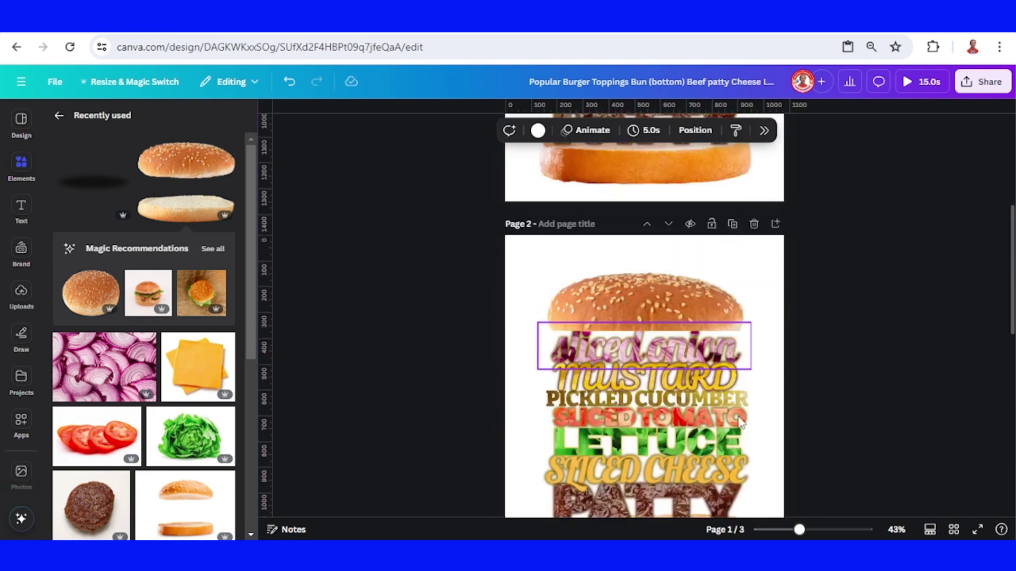
scroll(740, 423, down, 5)
click(732, 415)
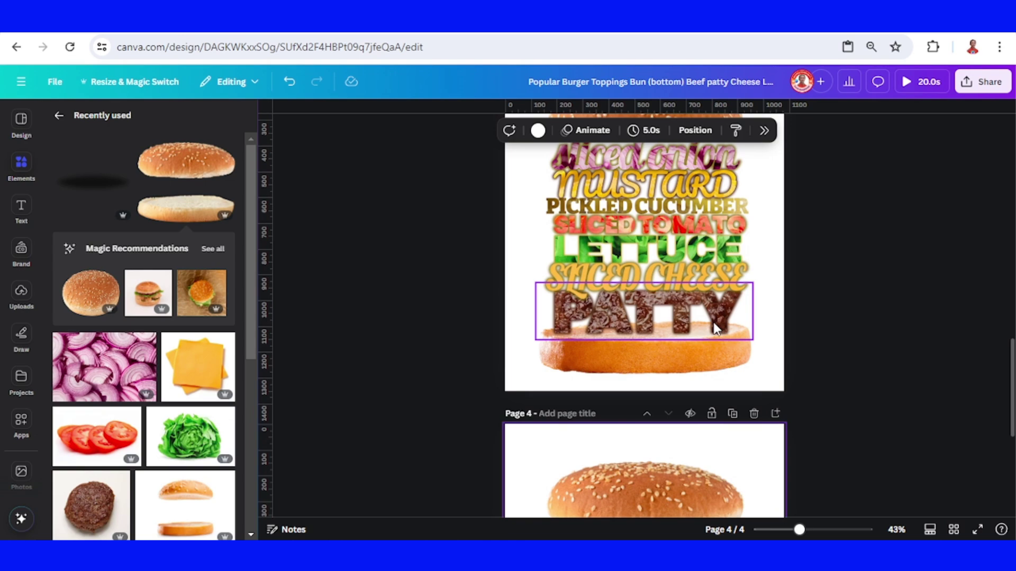
scroll(722, 333, up, 10)
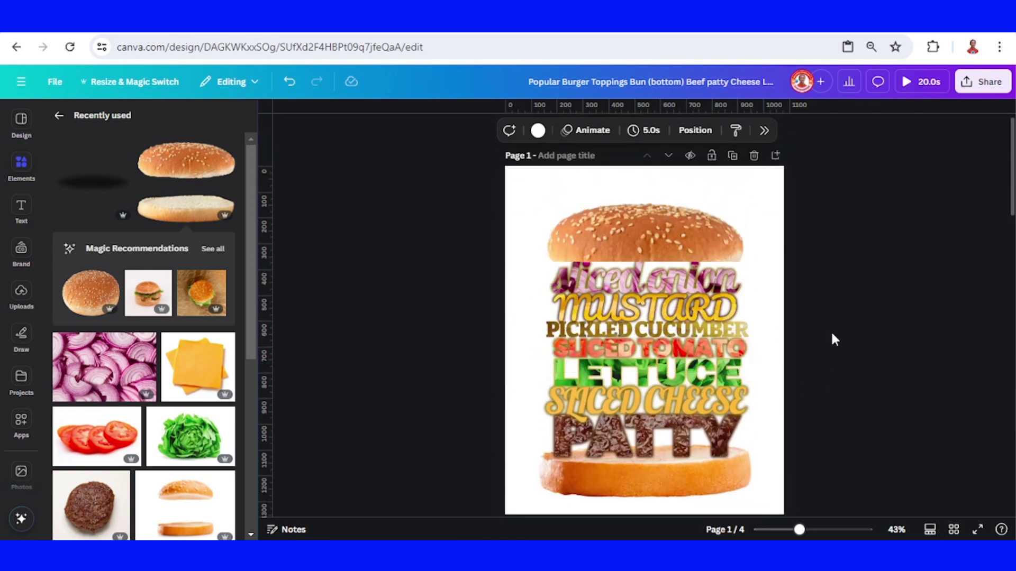
- Set the page duration to 1.0s with 'Apply to all pages' switched on
click(931, 529)
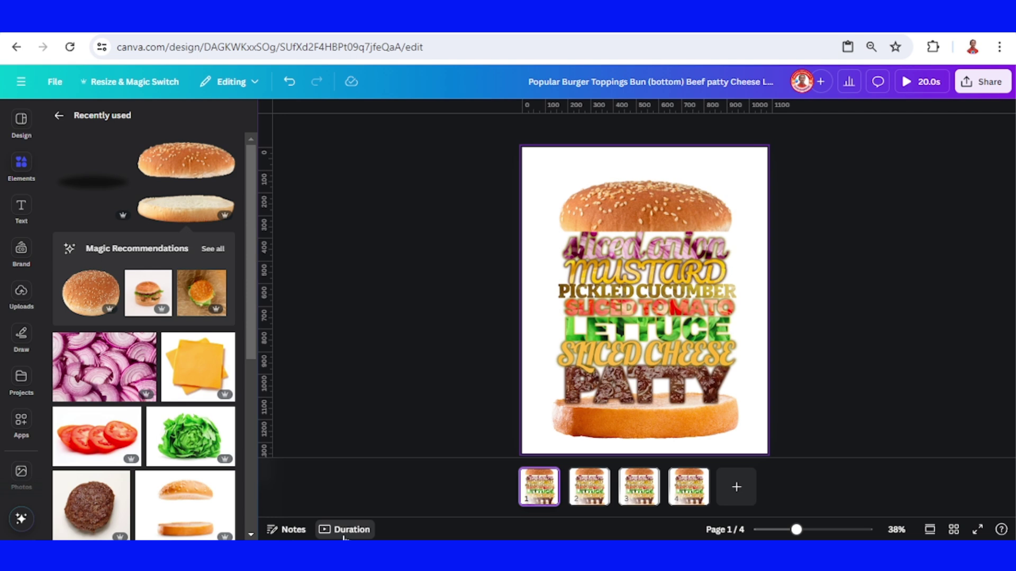
click(343, 529)
click(331, 500)
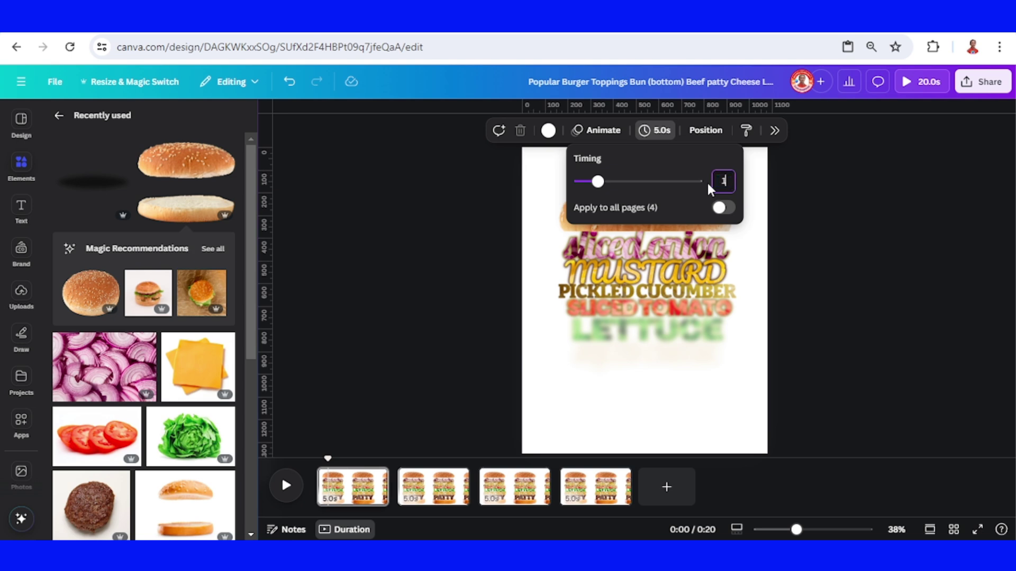
click(723, 209)
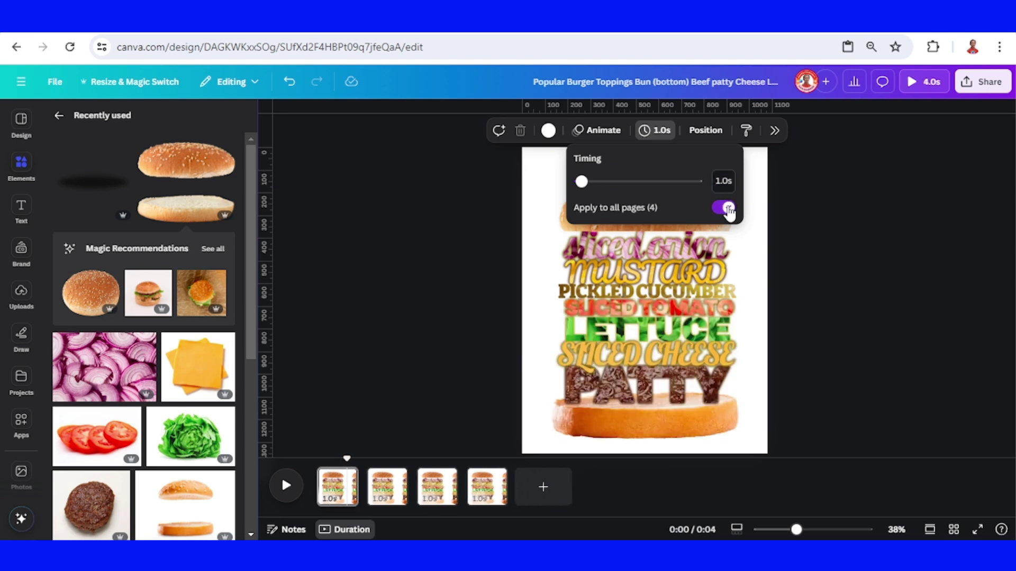
click(758, 375)
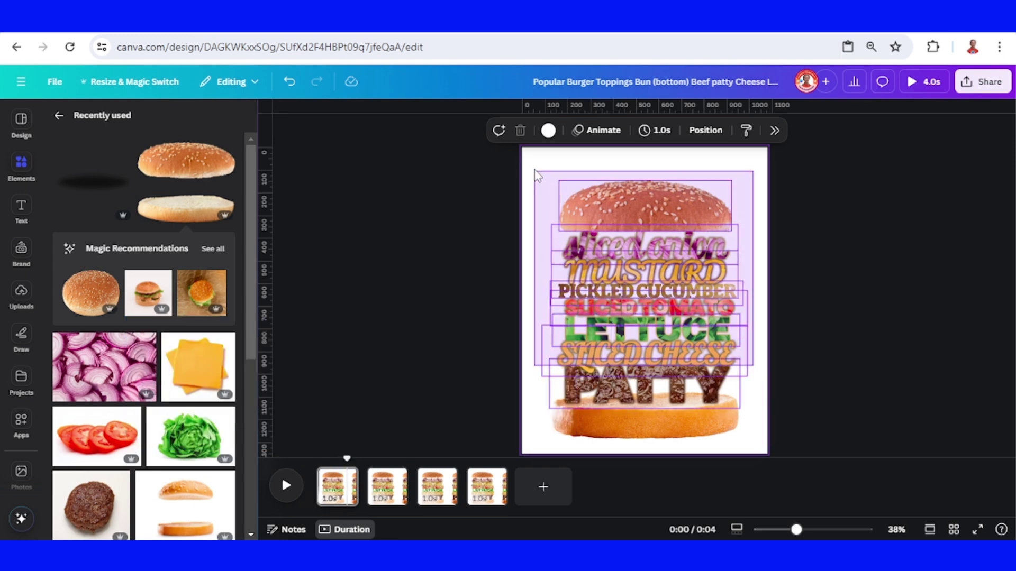
- Delete everything above the bottom bun on page 1 and lift the bun above the top edge
drag(758, 374, 534, 169)
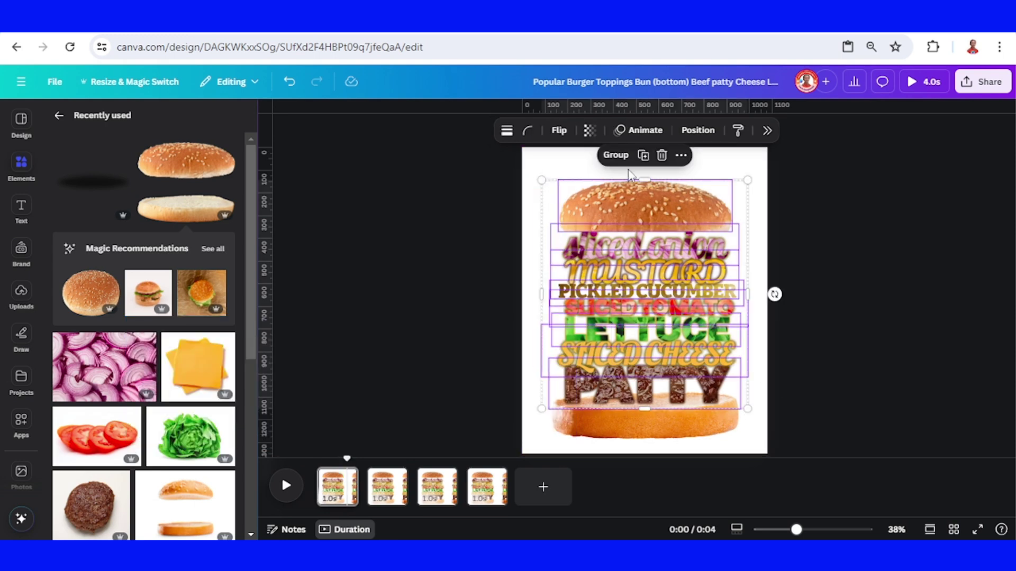
click(663, 156)
click(706, 415)
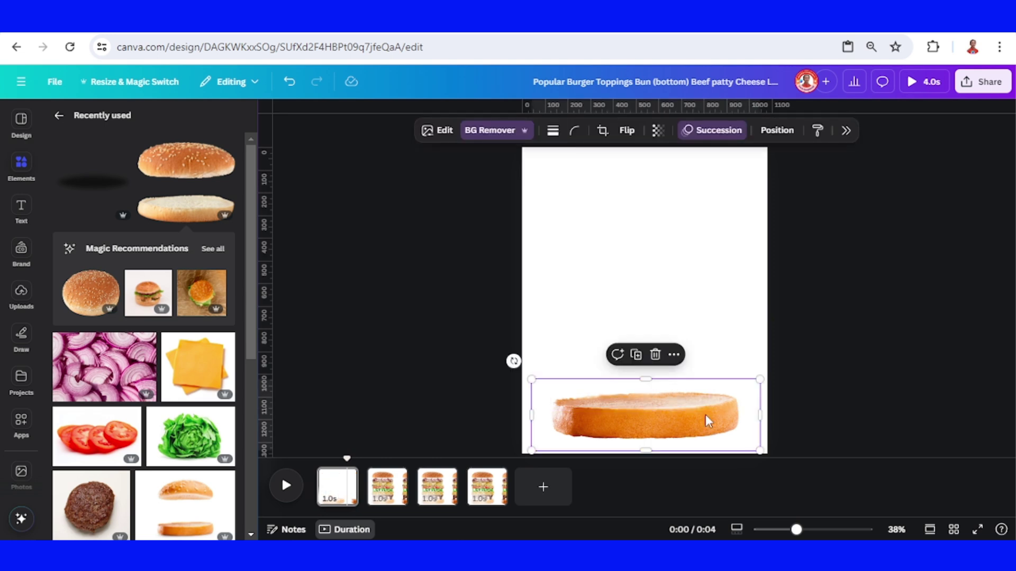
drag(695, 421, 671, 139)
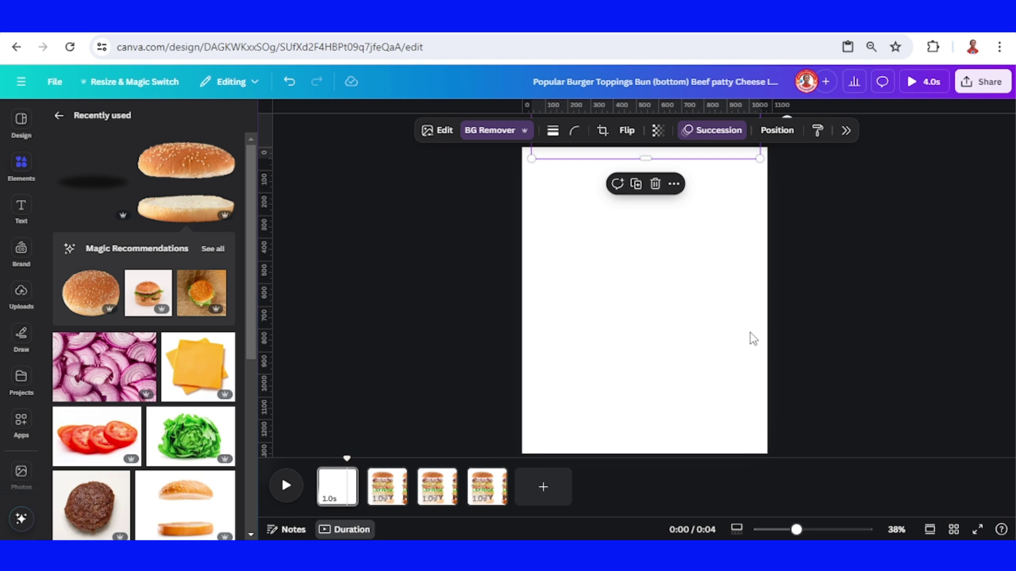
- On page 2, delete the top bun and upper toppings and lift PATTY above the page
click(387, 487)
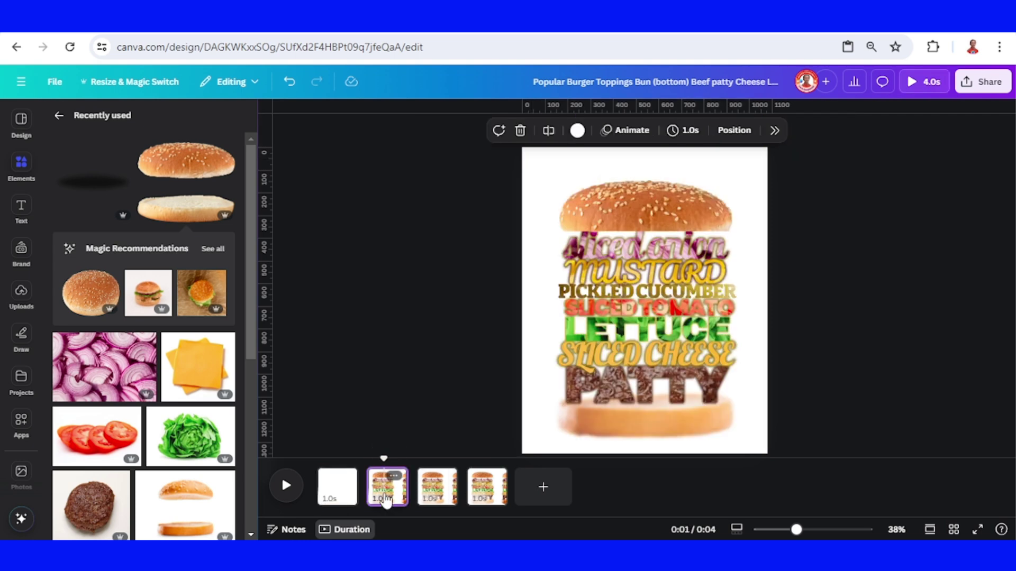
mouse_move(809, 164)
mouse_down()
mouse_move(526, 335)
mouse_move(524, 346)
mouse_up()
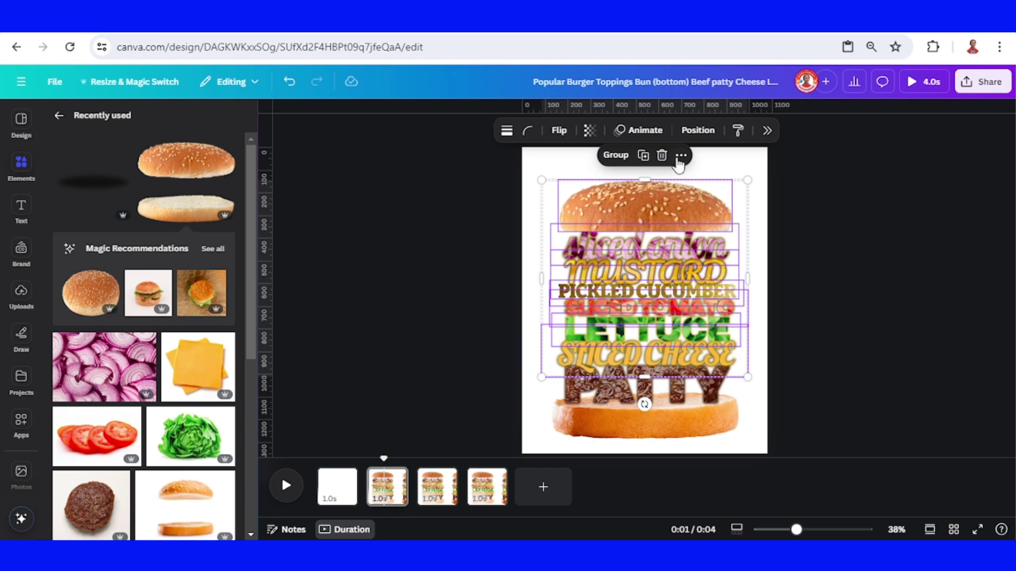
click(663, 156)
click(709, 388)
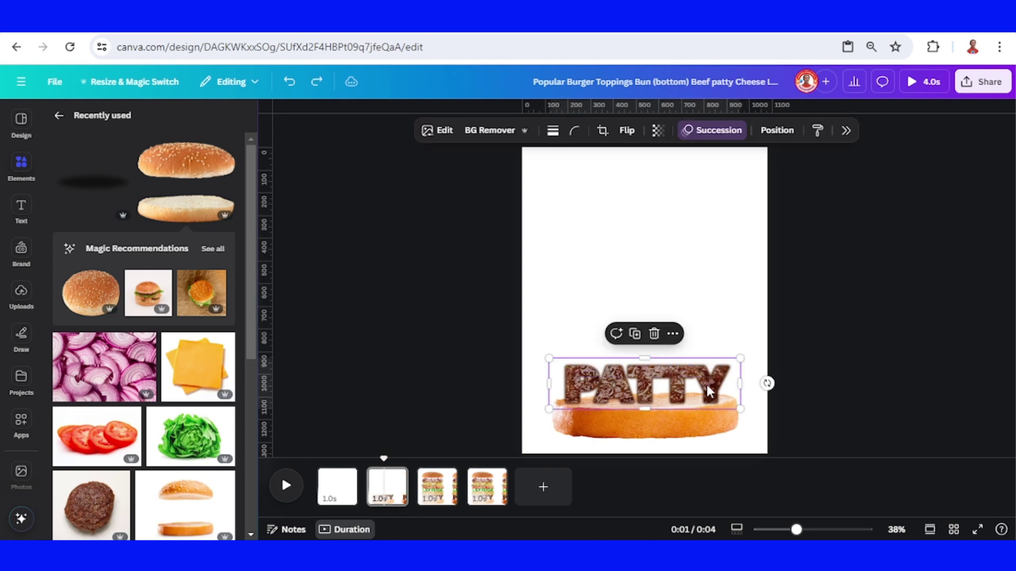
drag(704, 400, 712, 147)
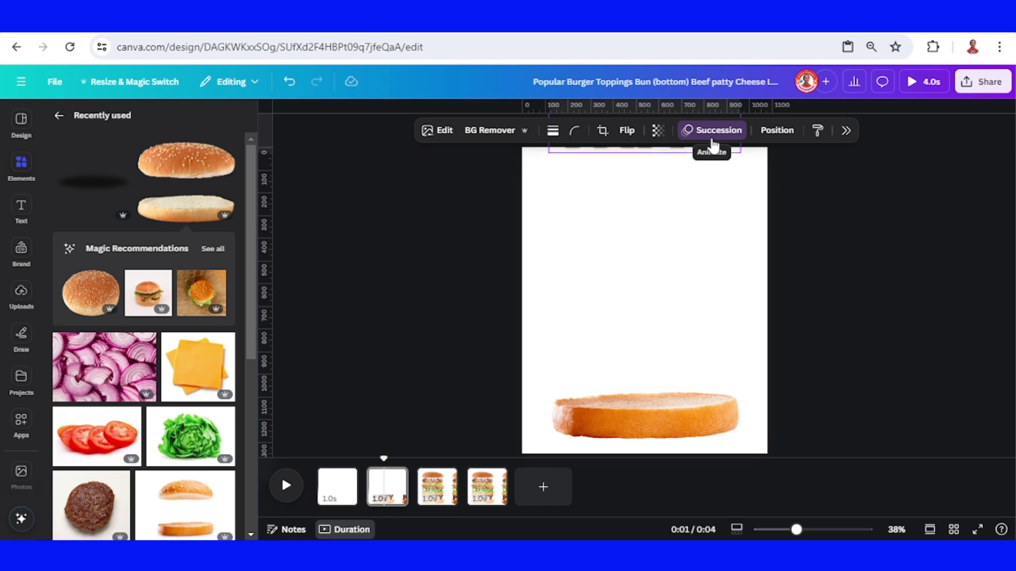
- On page 3, delete the elements above the cheese and lift SLICED CHEESE above the page
click(436, 485)
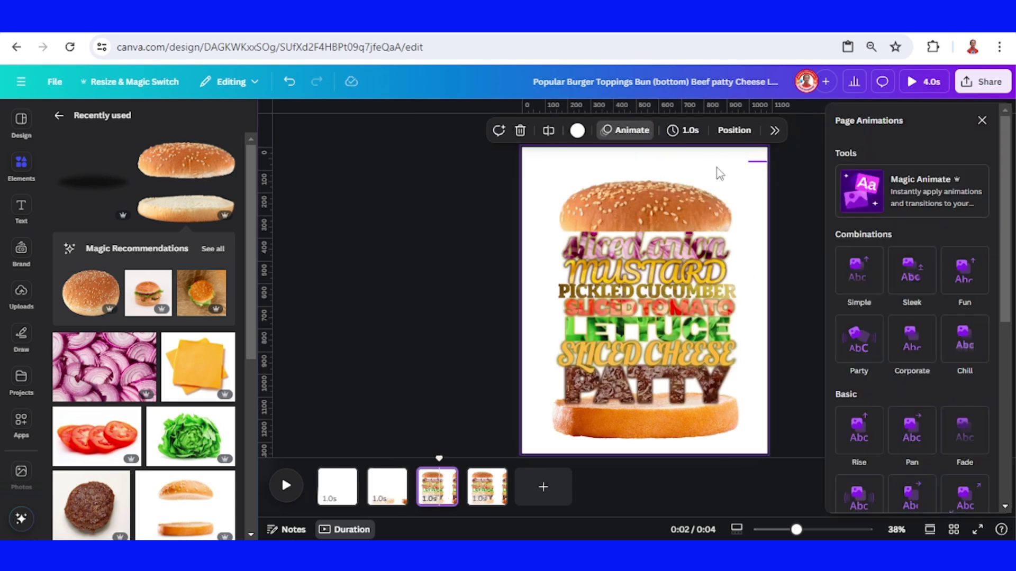
mouse_move(765, 163)
mouse_down()
mouse_move(556, 302)
mouse_move(555, 323)
mouse_up()
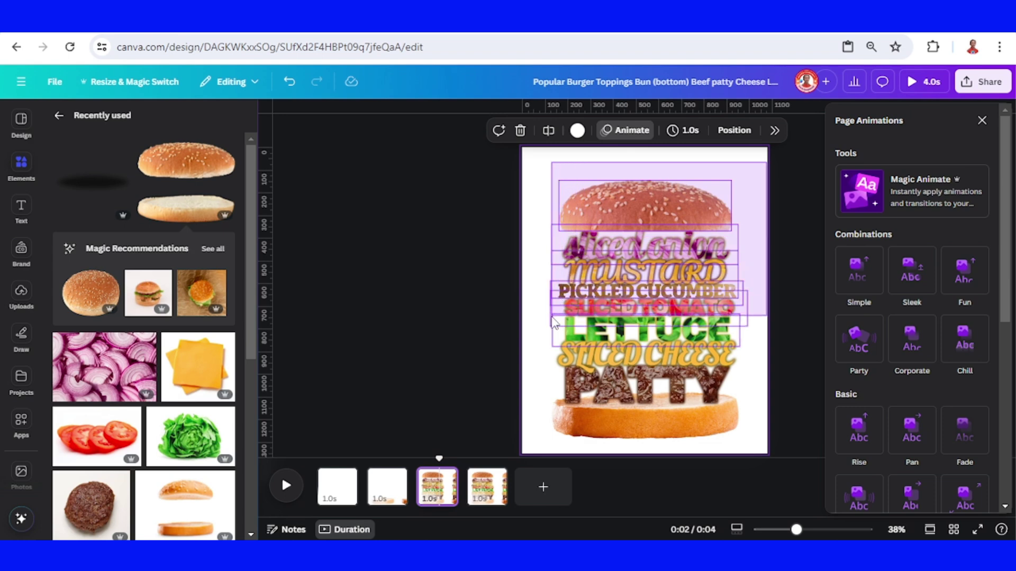
key(Delete)
click(660, 351)
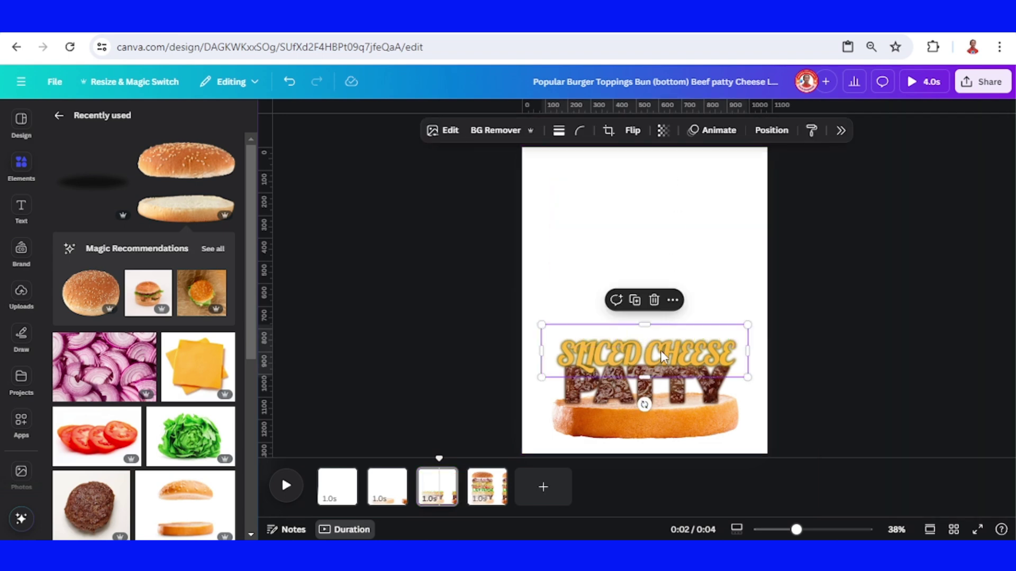
drag(660, 350, 666, 141)
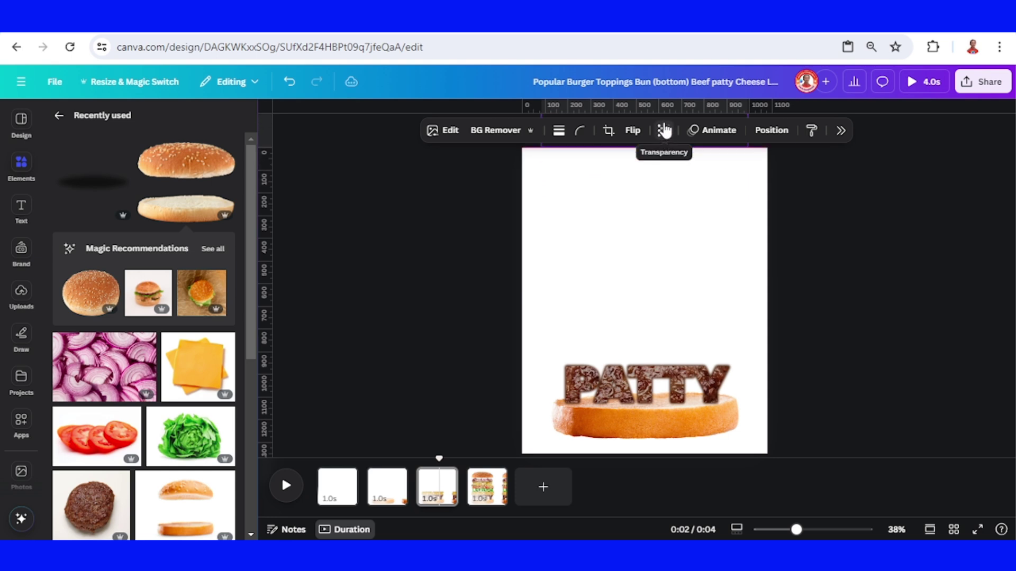
- Duplicate page 4, delete its upper elements and lift LETTUCE to the top edge
click(484, 490)
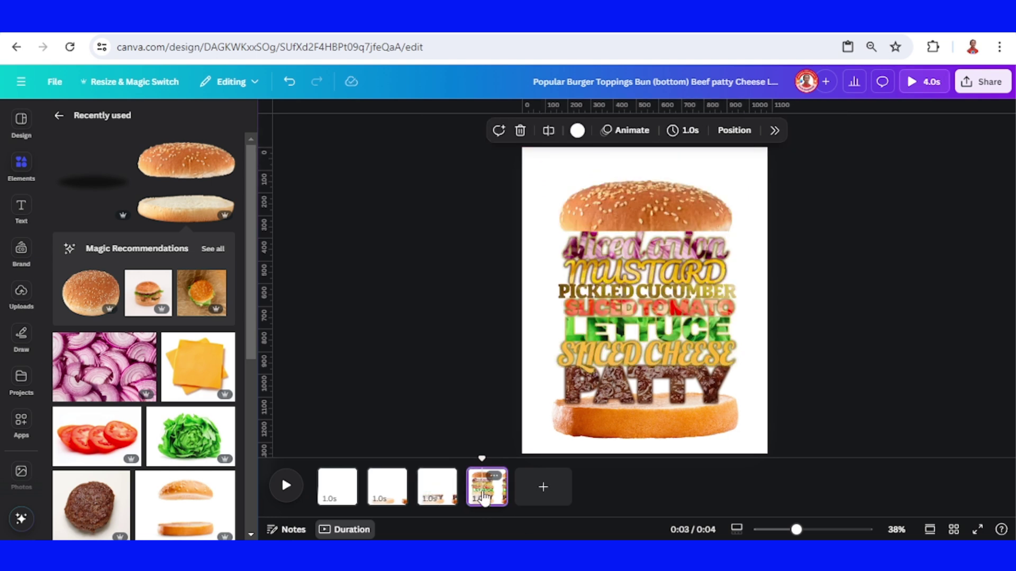
right_click(489, 497)
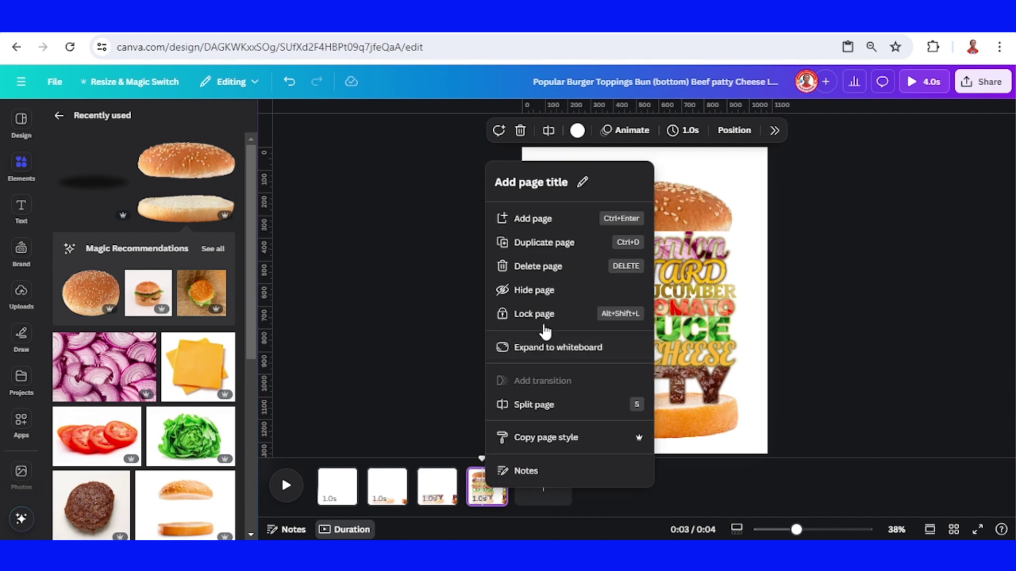
click(526, 241)
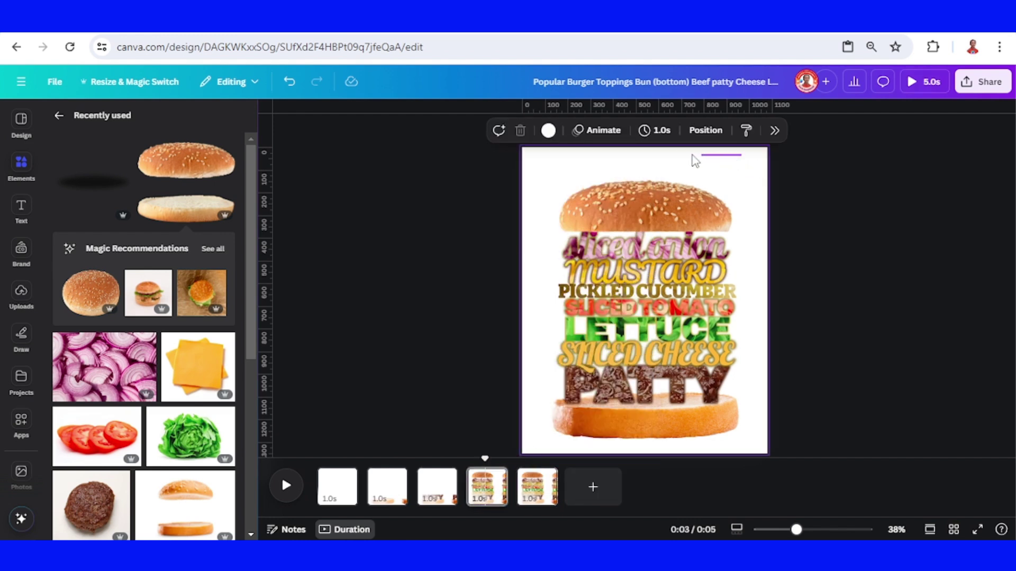
mouse_move(742, 157)
mouse_down()
mouse_move(558, 261)
mouse_move(546, 306)
mouse_up()
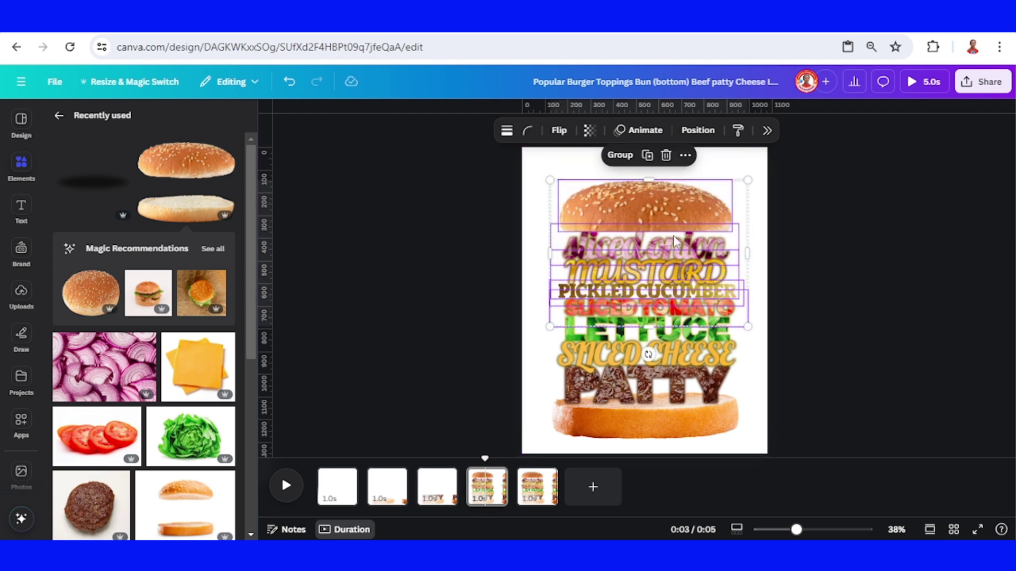
click(668, 156)
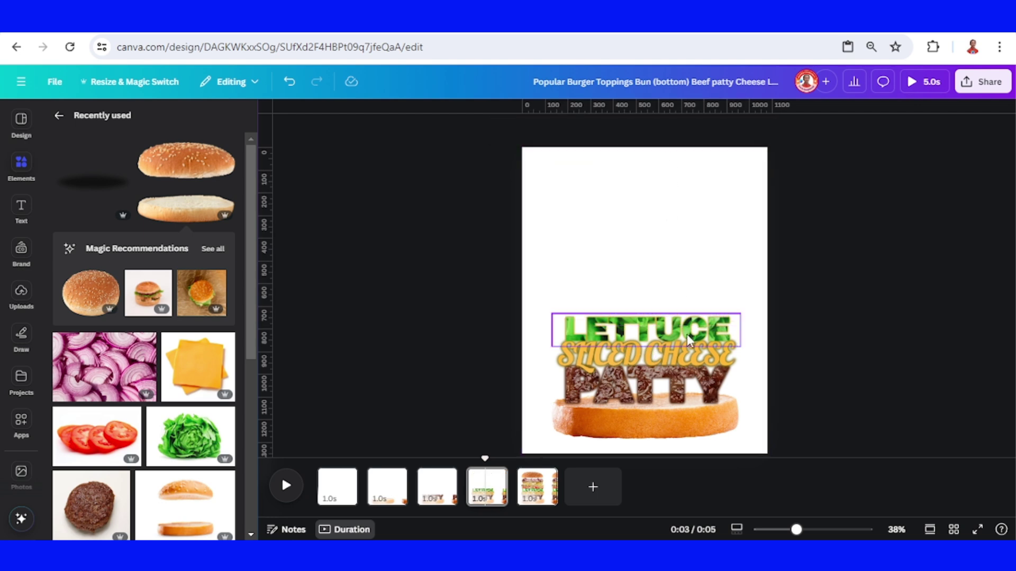
drag(683, 335, 696, 119)
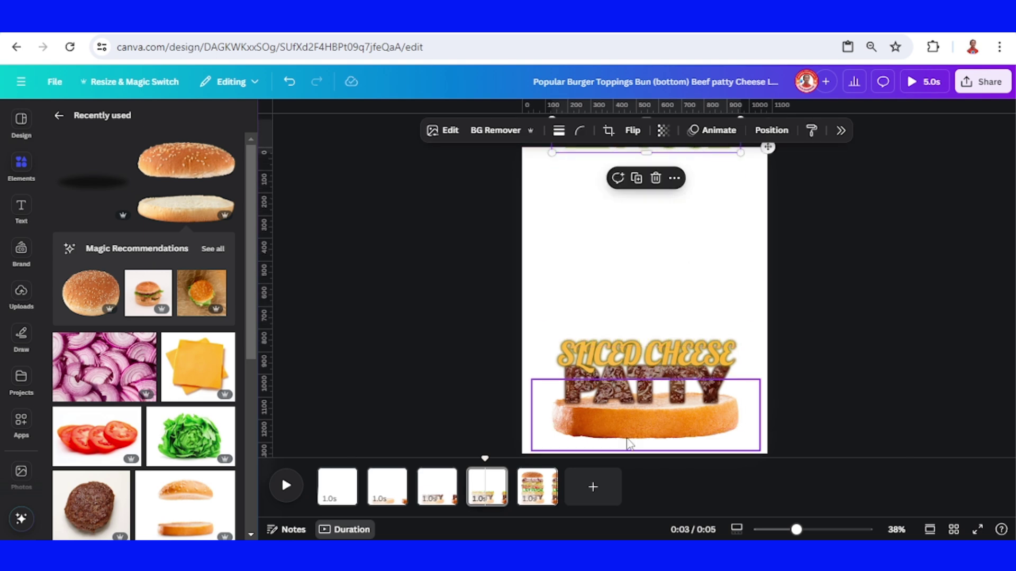
- Duplicate the page again and trim the top bun and toppings above SLICED TOMATO
right_click(533, 483)
click(594, 241)
drag(738, 187, 556, 294)
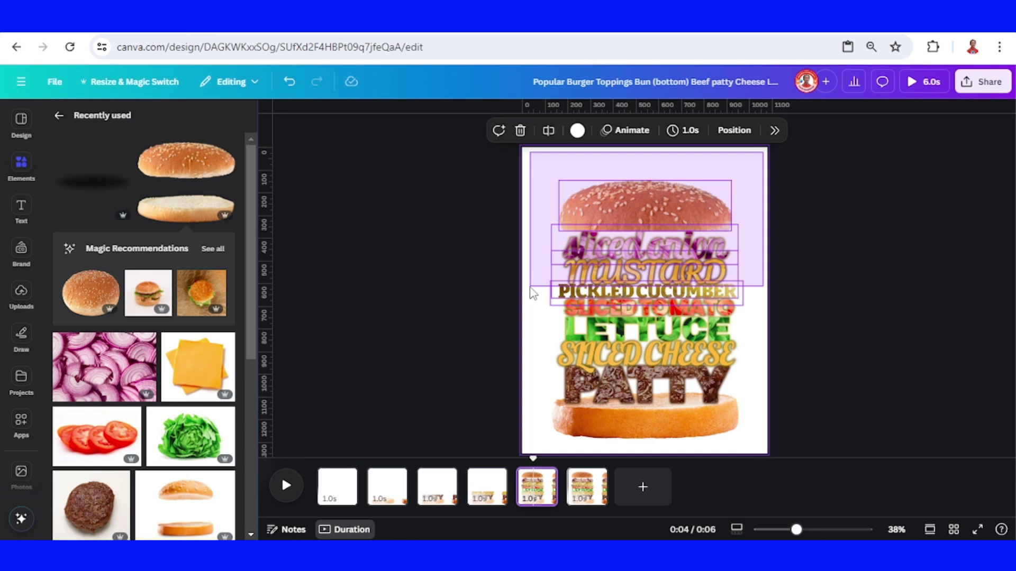
key(Delete)
click(671, 313)
key(Delete)
key(ctrl+z)
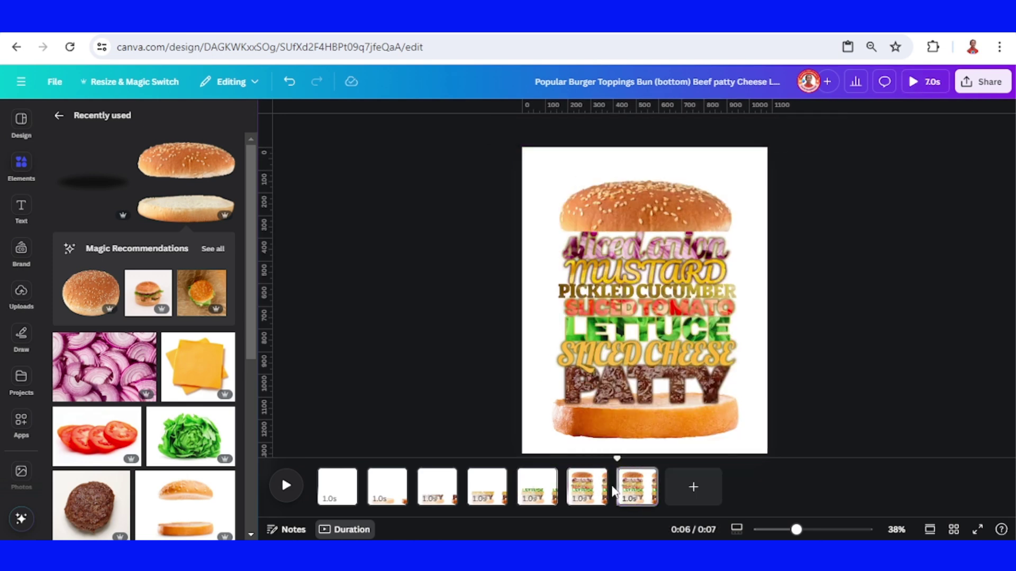
click(587, 485)
- Delete PICKLED CUCUMBER, undo the deletion, then go to the newest page
click(673, 292)
key(Delete)
key(ctrl+z)
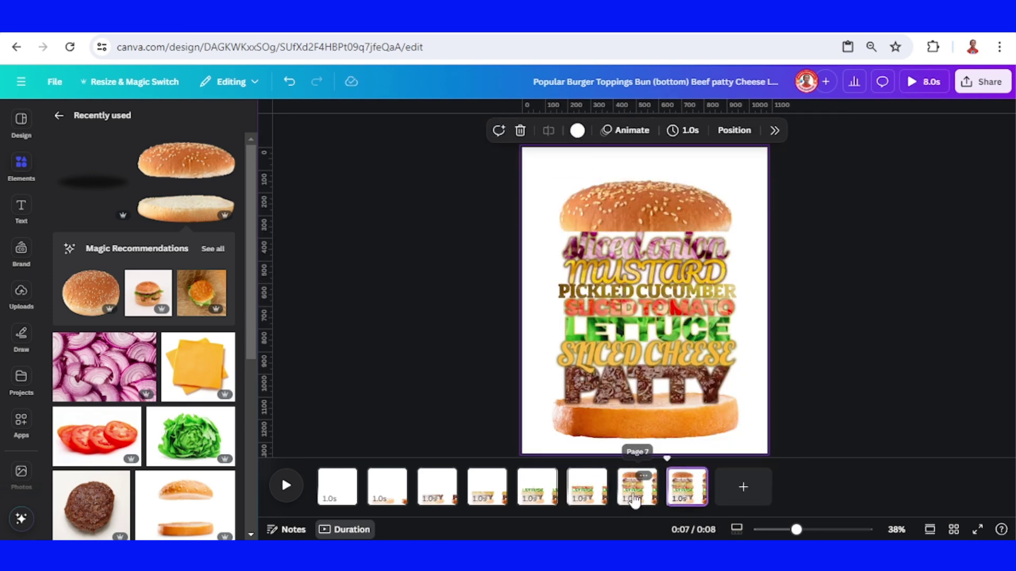
click(638, 486)
- Delete and restore the top bun, duplicate the page, and lift the sliced onion to the top
click(645, 207)
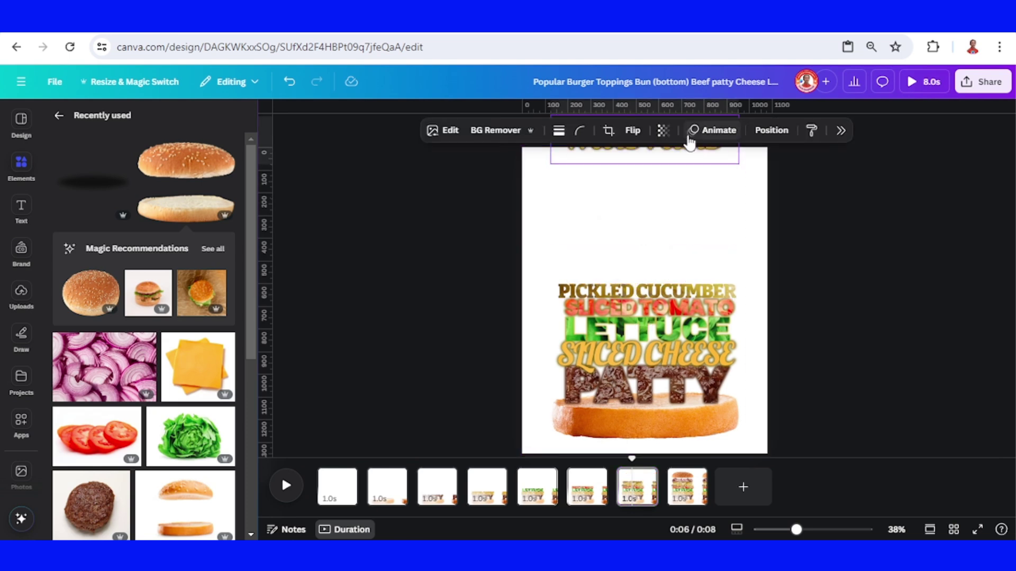
click(687, 485)
click(645, 206)
click(655, 156)
key(ctrl+z)
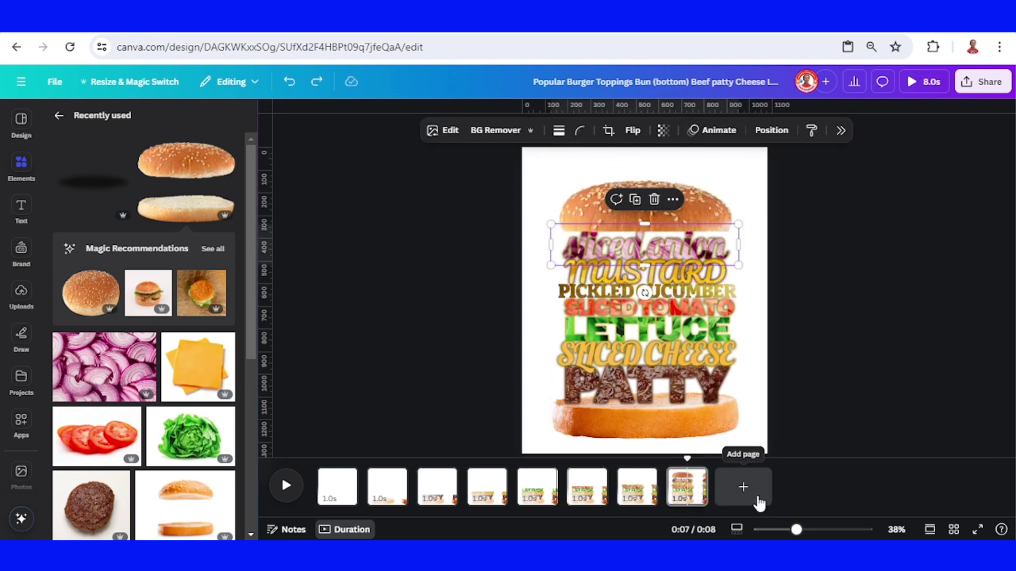
right_click(688, 486)
click(730, 238)
drag(646, 249, 679, 145)
- Duplicate the last page to make the tenth page, keeping its top bun
right_click(688, 486)
click(762, 262)
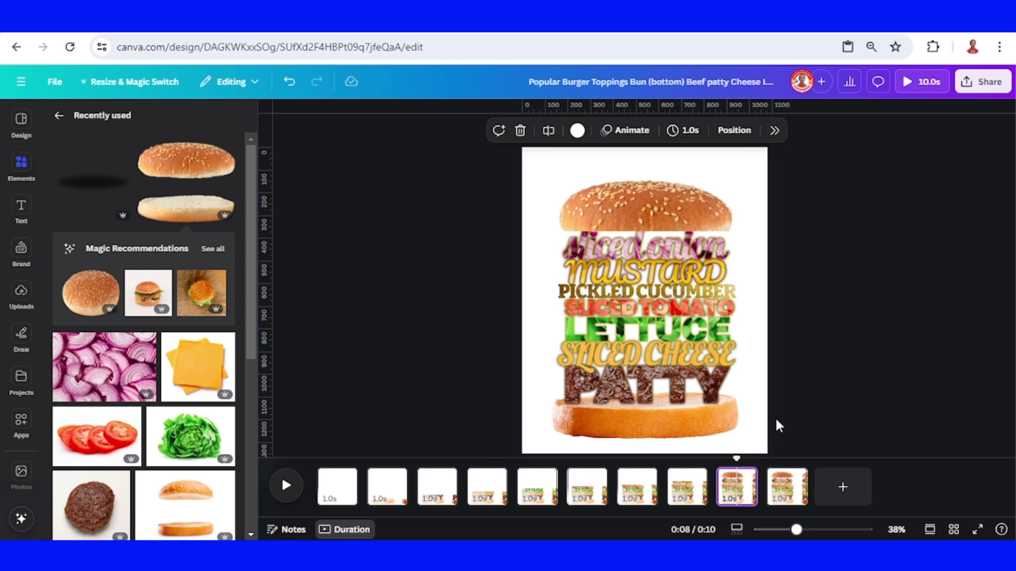
click(701, 209)
key(Delete)
key(ctrl+z)
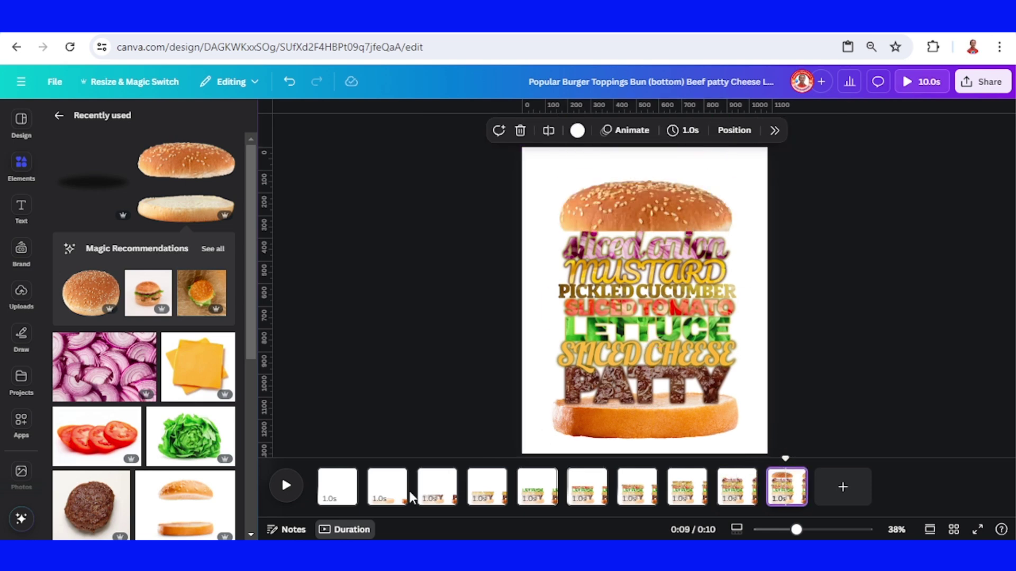
mouse_move(367, 500)
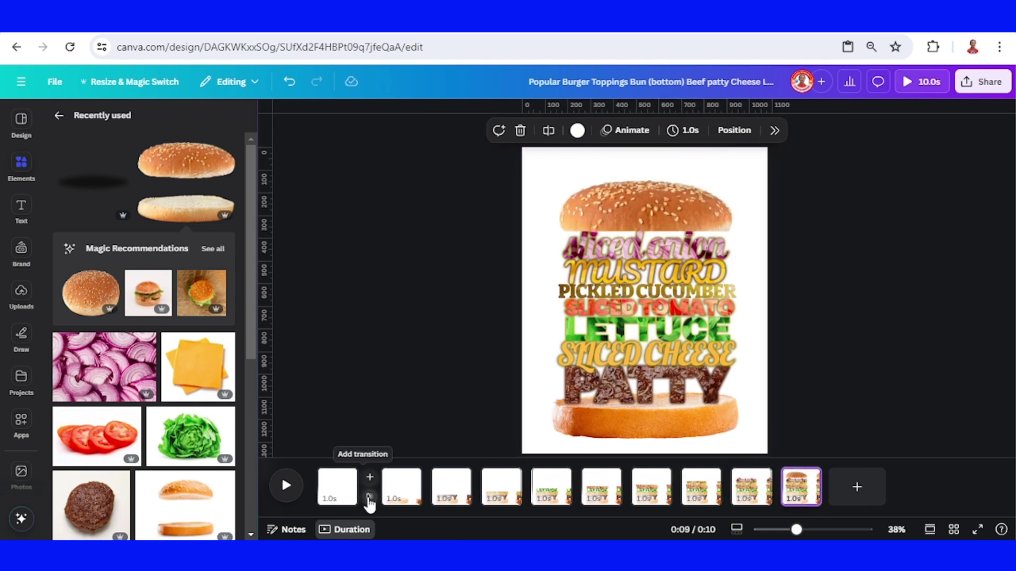
- Add a 0.5-second Match & Move transition between all pages and play the 5.5-second animation
click(370, 498)
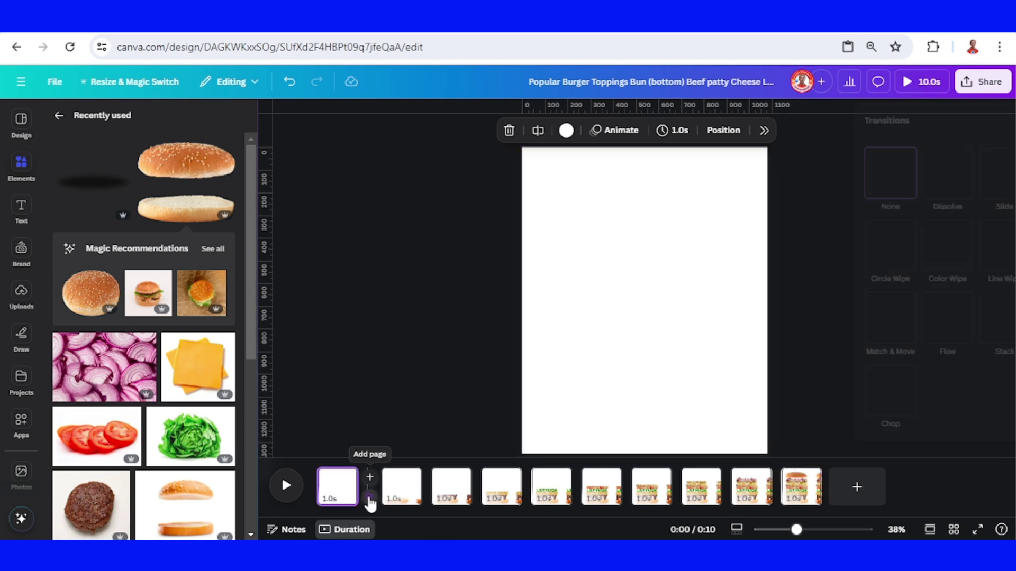
click(862, 317)
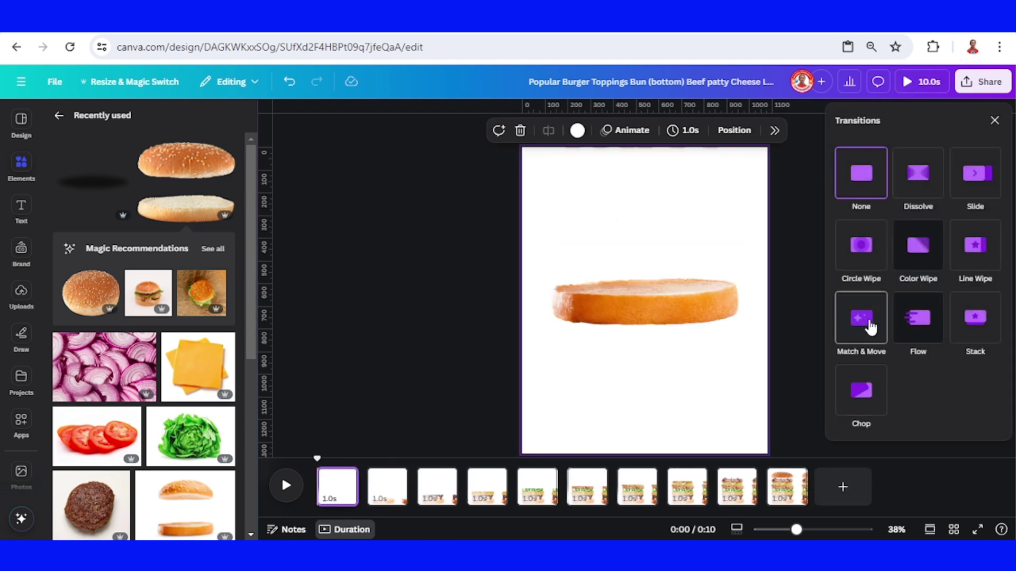
scroll(890, 400, down, 3)
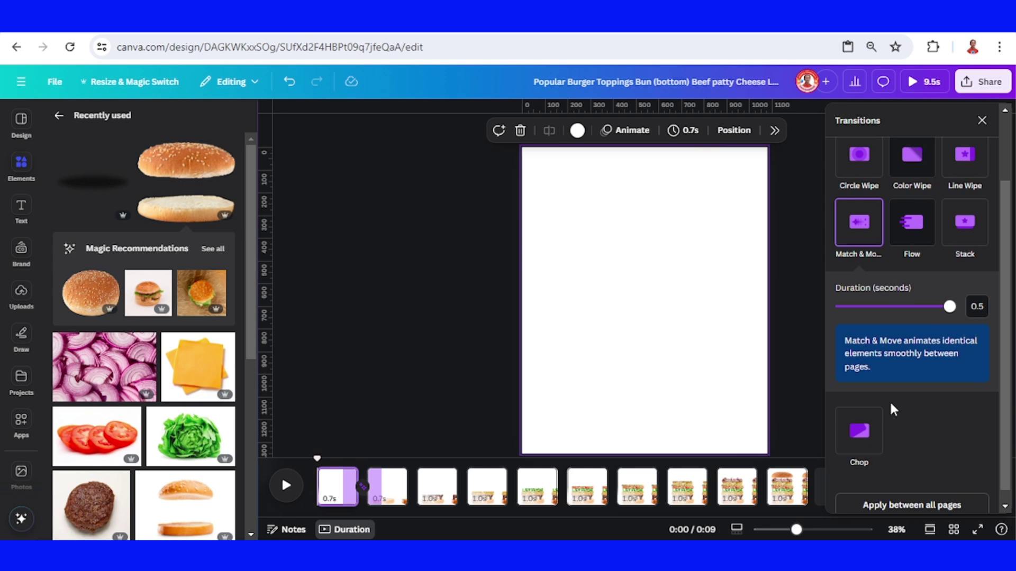
click(921, 494)
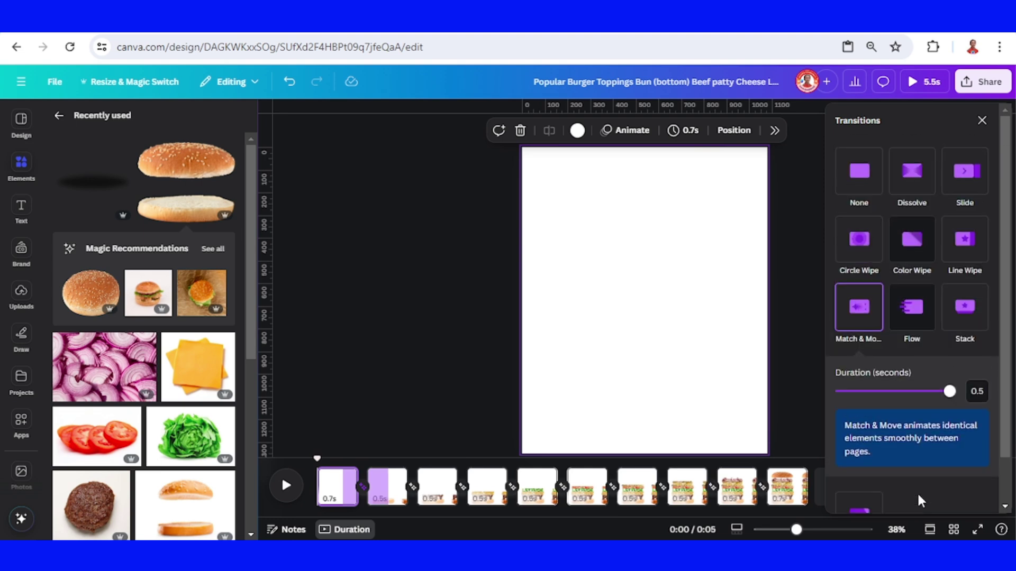
click(284, 486)
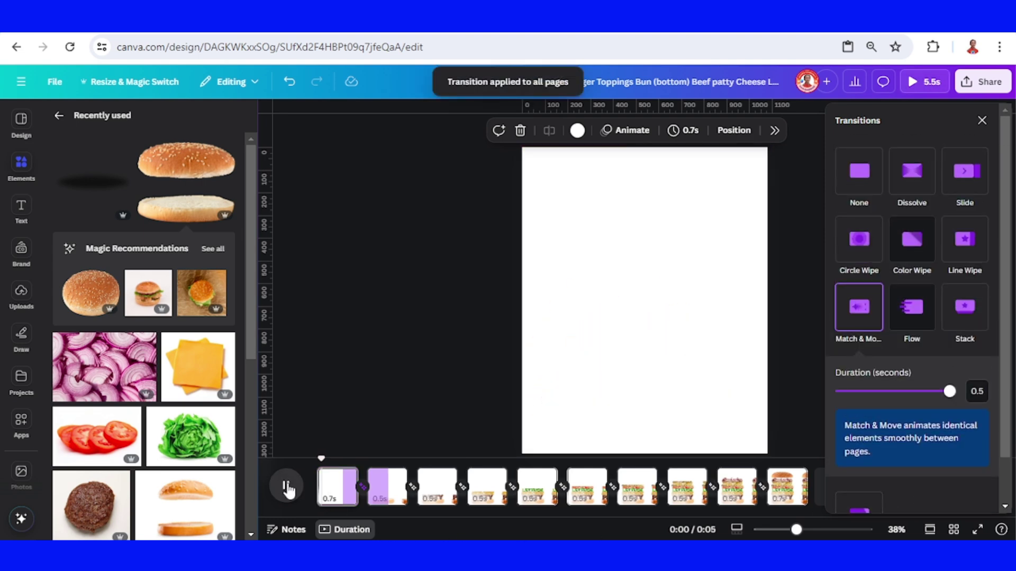